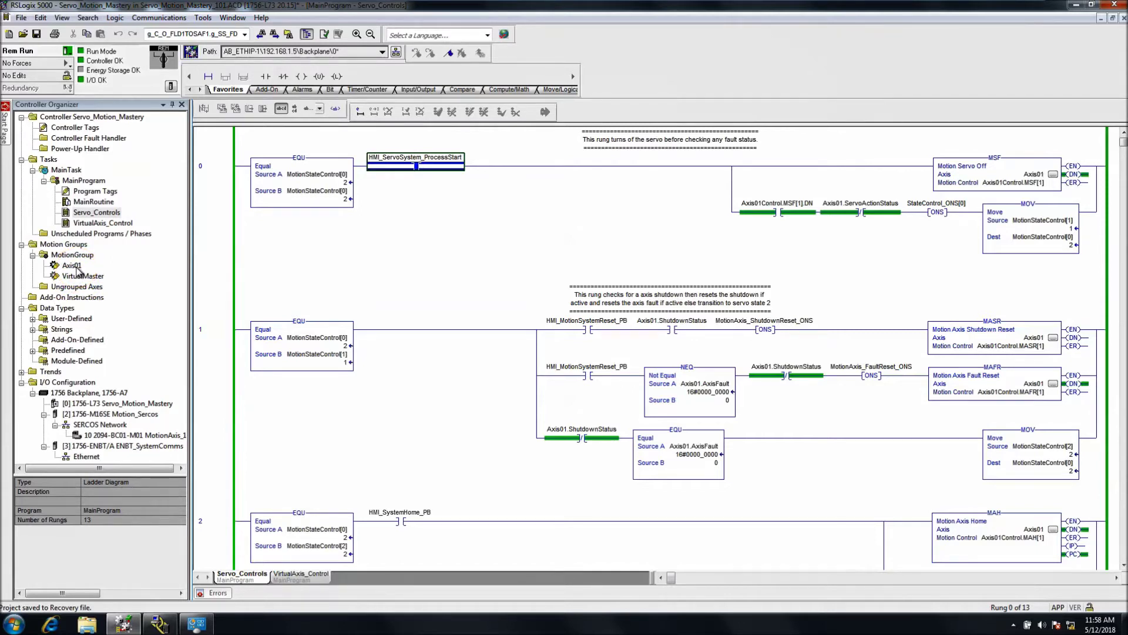
# Step: Open Axis01's properties on the Limits tab, showing soft limits 200.0 and -100.0 mm
pyautogui.click(72, 266)
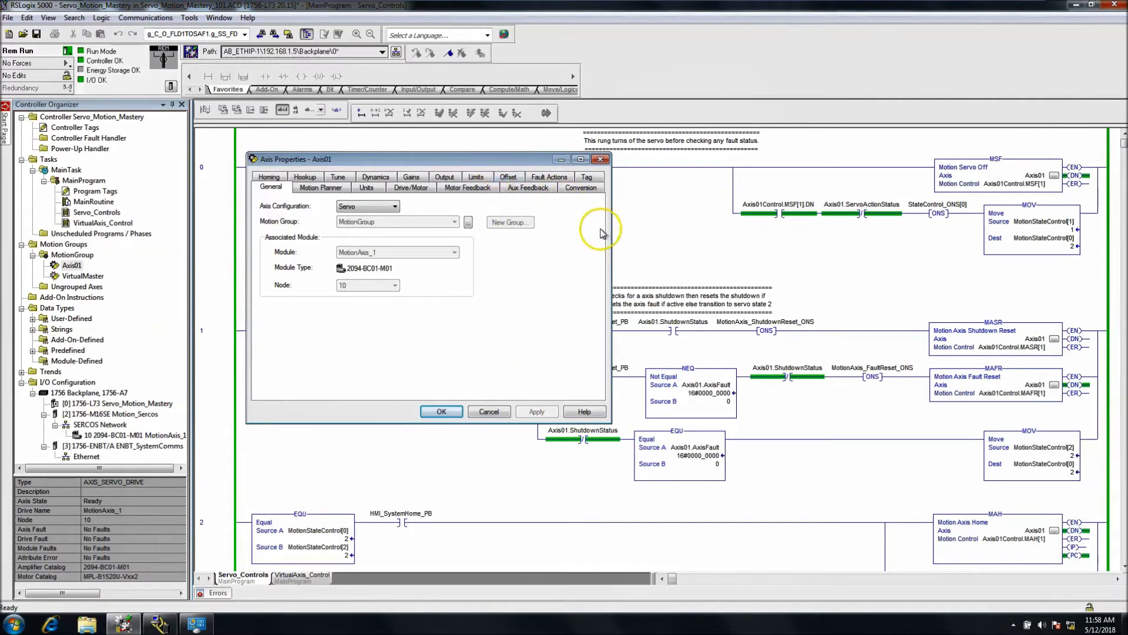
pyautogui.moveTo(501, 165); pyautogui.dragTo(619, 234)
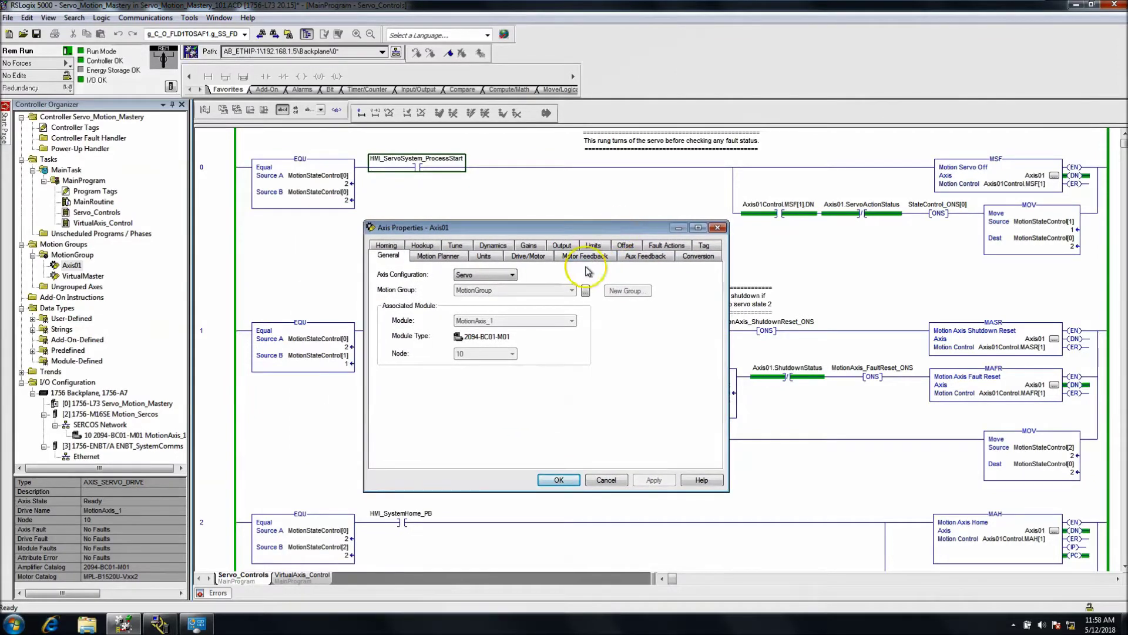
pyautogui.click(594, 246)
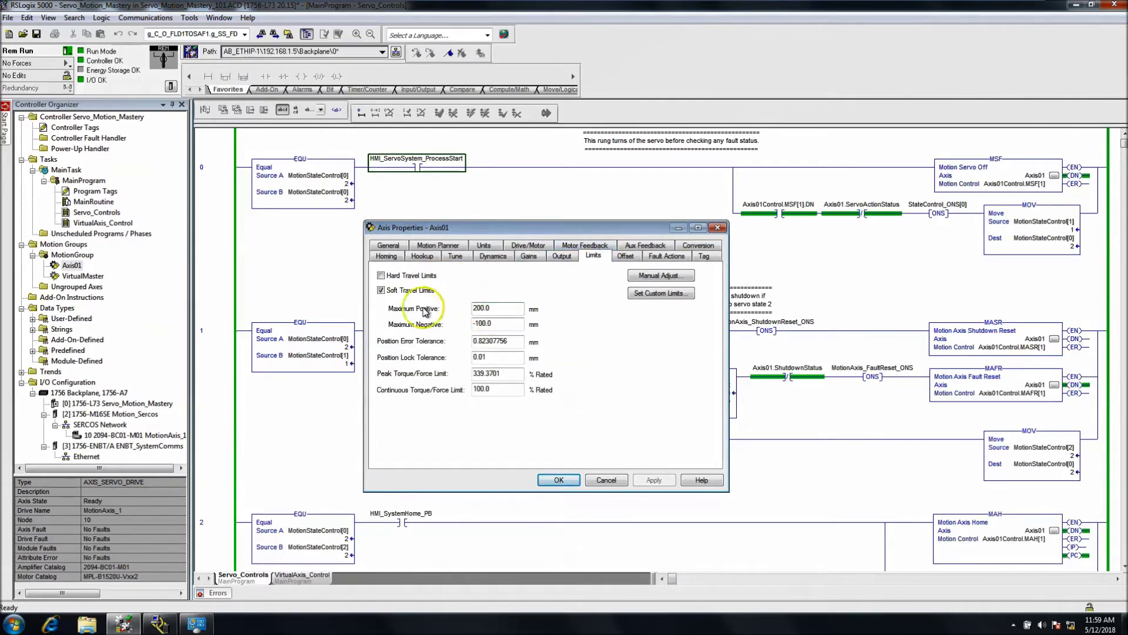
pyautogui.click(380, 281)
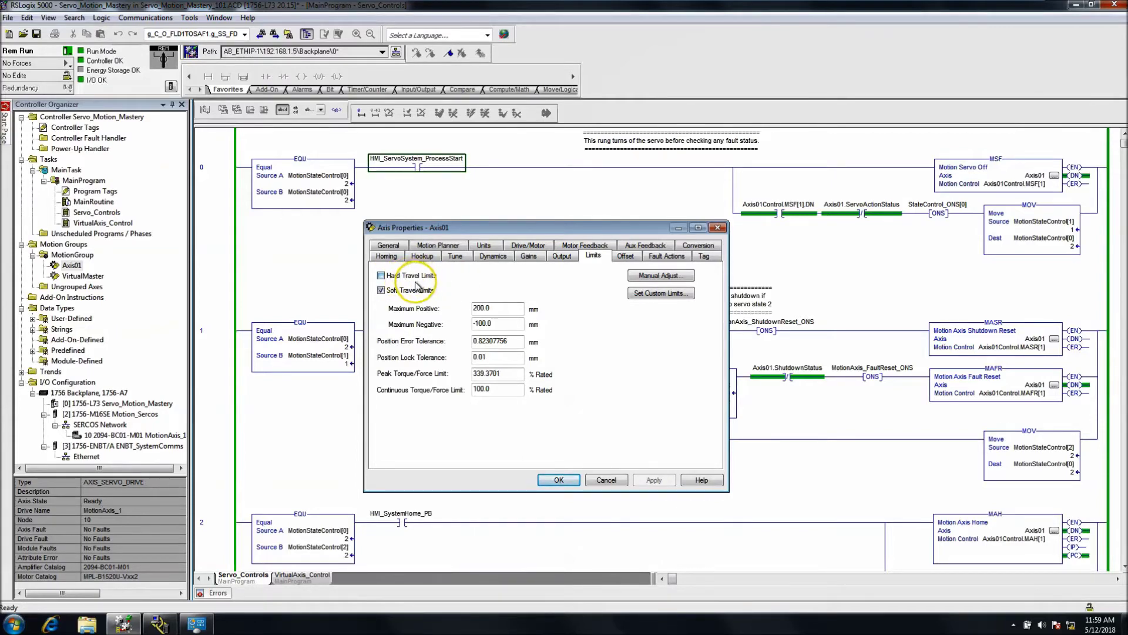
# Step: Toggle Hard Travel Limits on and back off, leaving them disabled
pyautogui.click(389, 276)
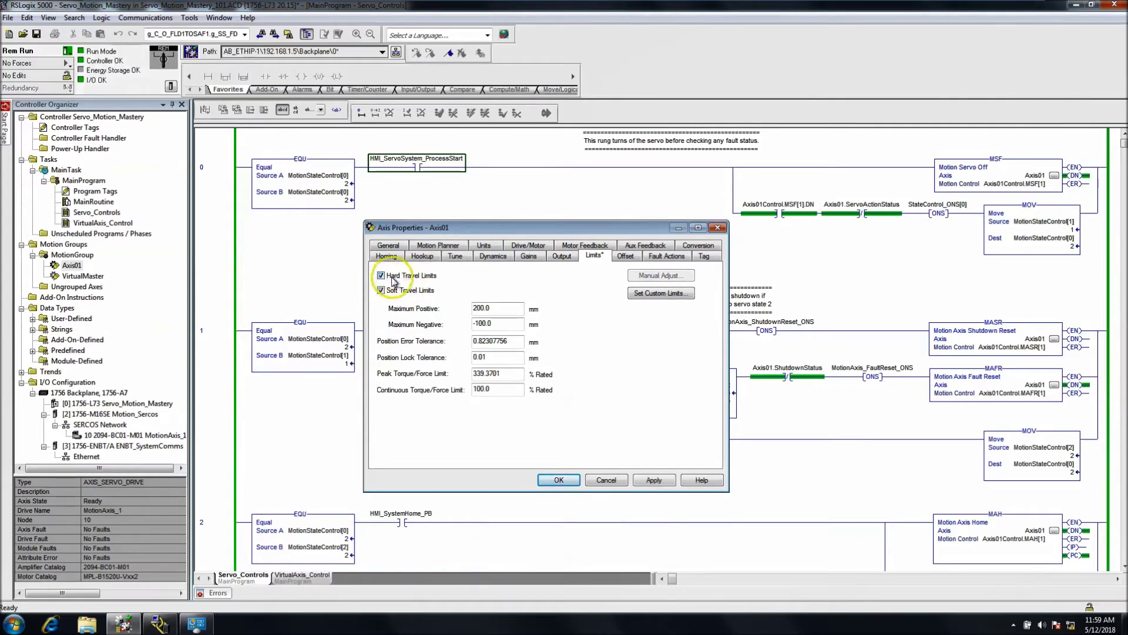
pyautogui.click(381, 276)
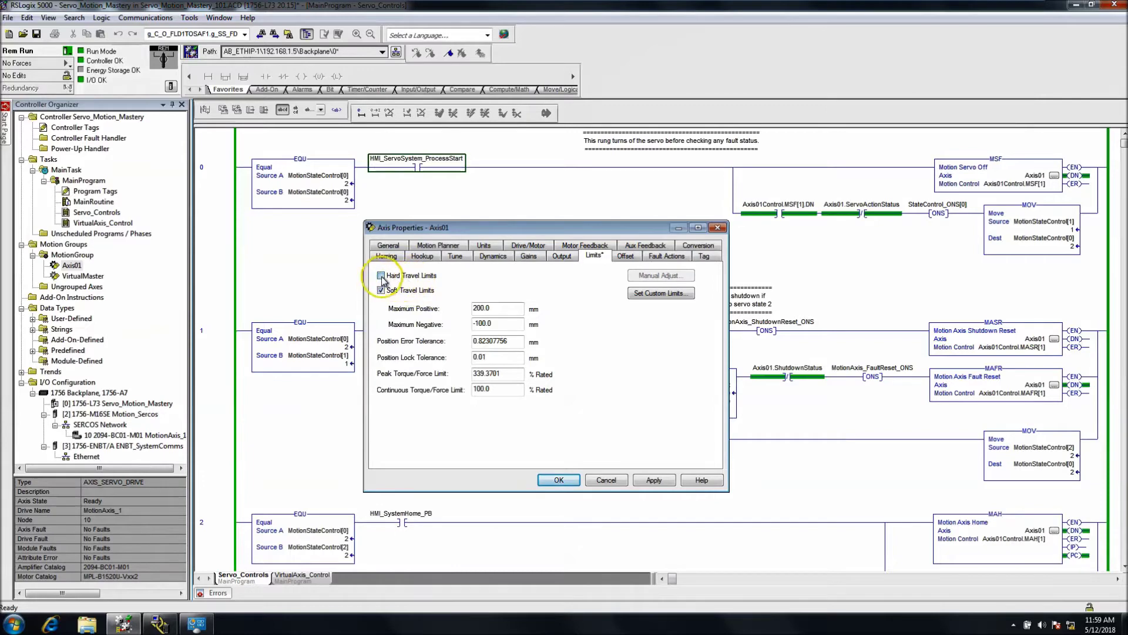
pyautogui.click(381, 276)
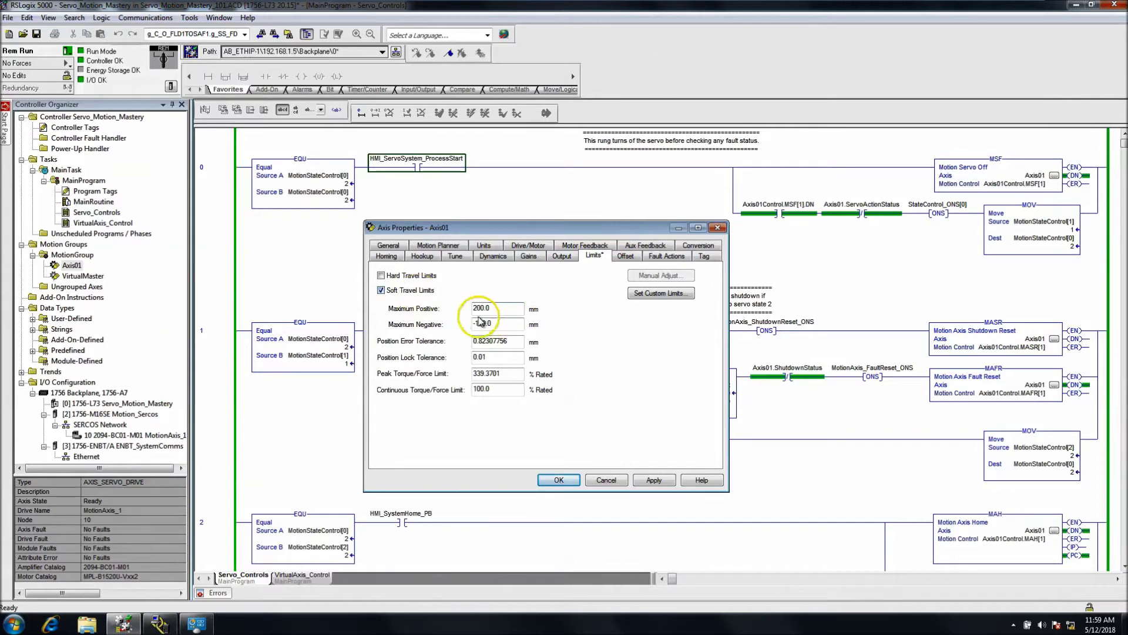
# Step: Apply the unchanged 200.0 mm Maximum Positive limit and cancel out of Axis Properties
pyautogui.moveTo(483, 308); pyautogui.dragTo(473, 308)
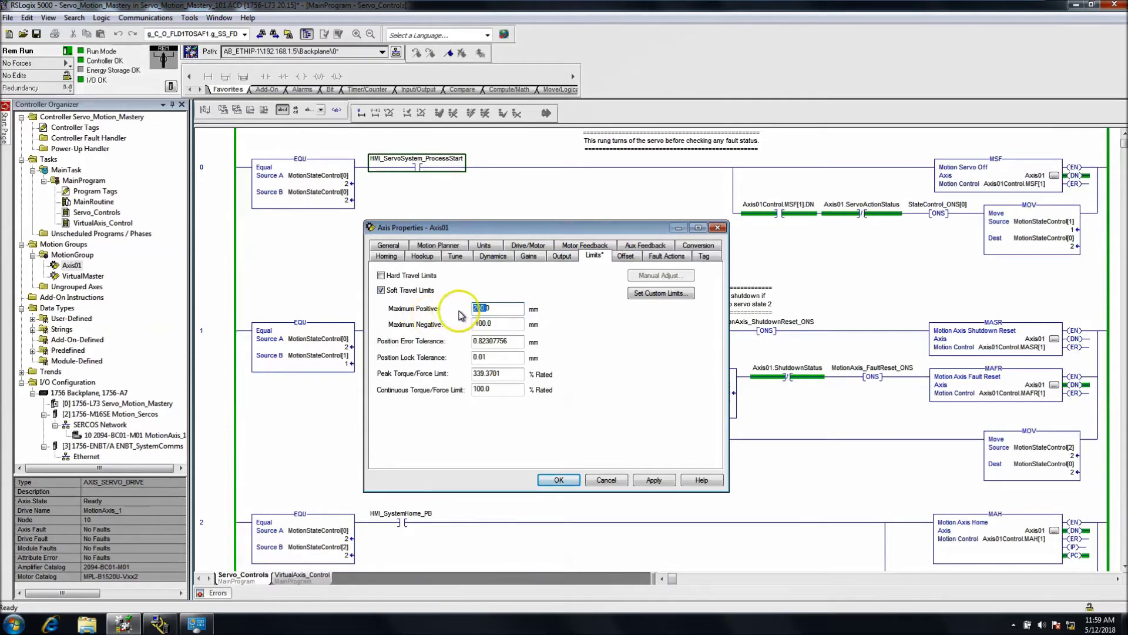
pyautogui.click(491, 308)
pyautogui.moveTo(495, 307); pyautogui.dragTo(449, 330)
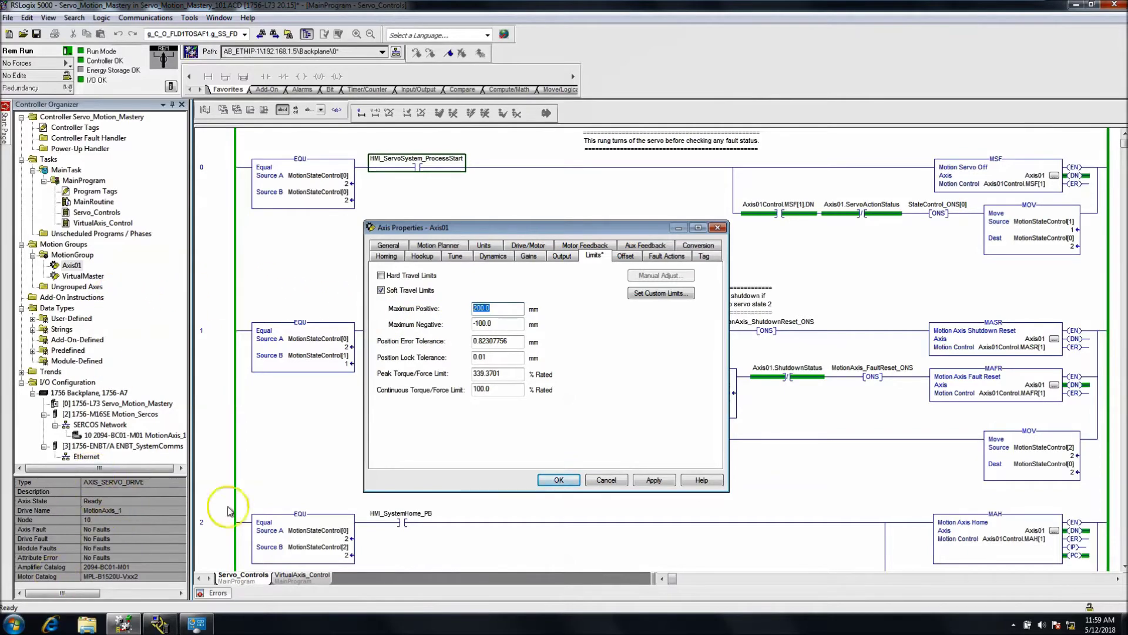
pyautogui.click(654, 481)
pyautogui.click(499, 312)
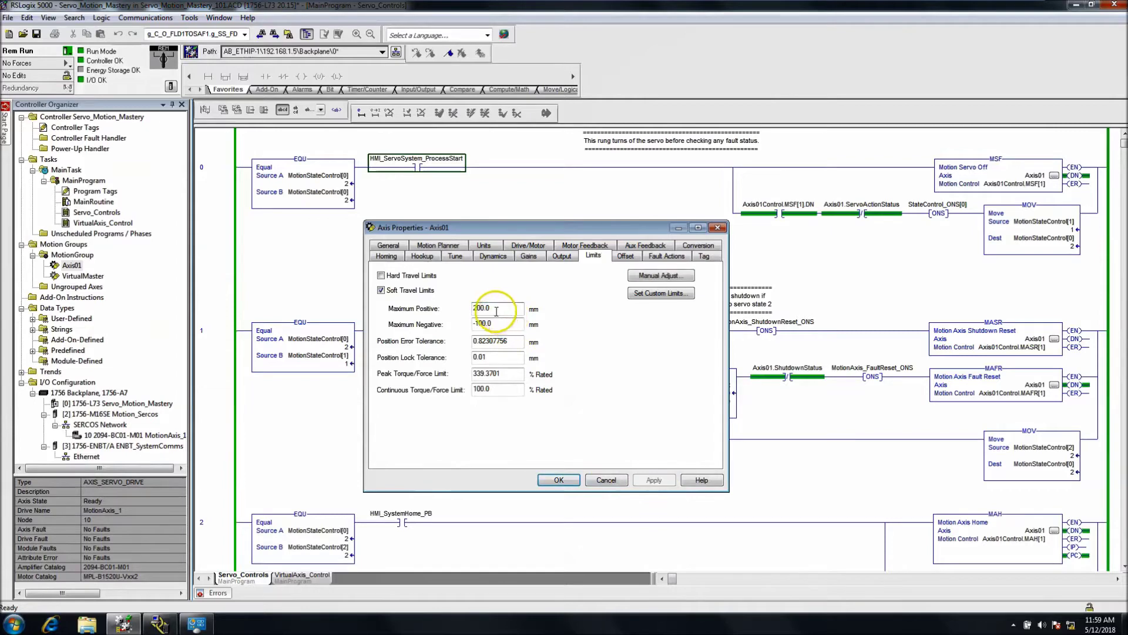
pyautogui.doubleClick(481, 308)
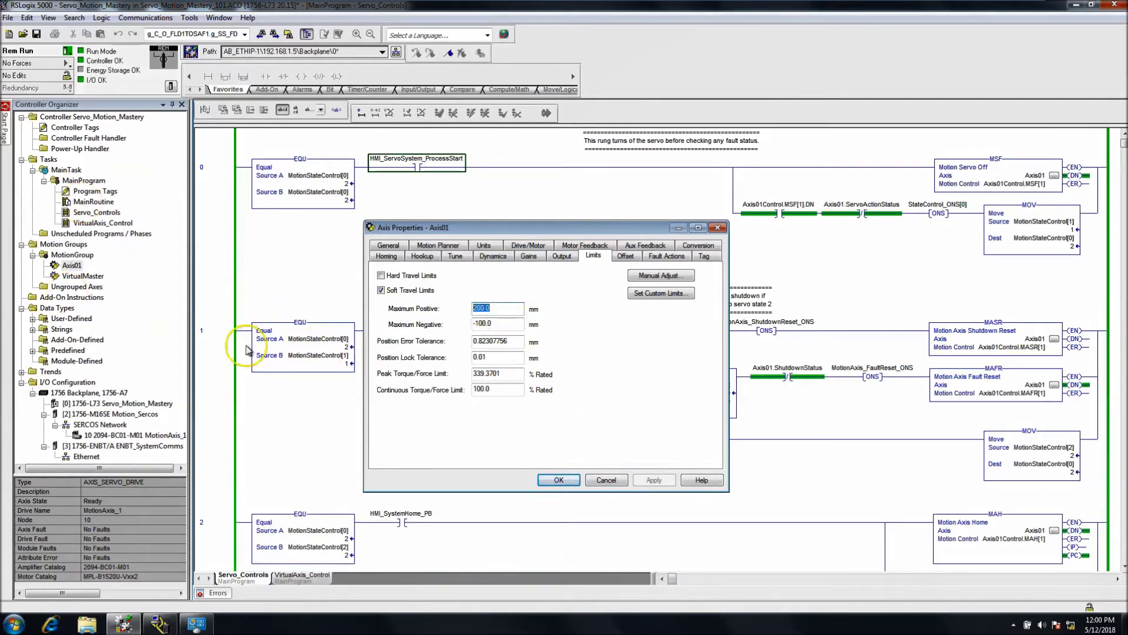
pyautogui.click(606, 480)
# Step: Monitor Axis01's tags with ActualPosition (99.5469) highlighted, and reopen Axis Properties beside them
pyautogui.rightClick(66, 265)
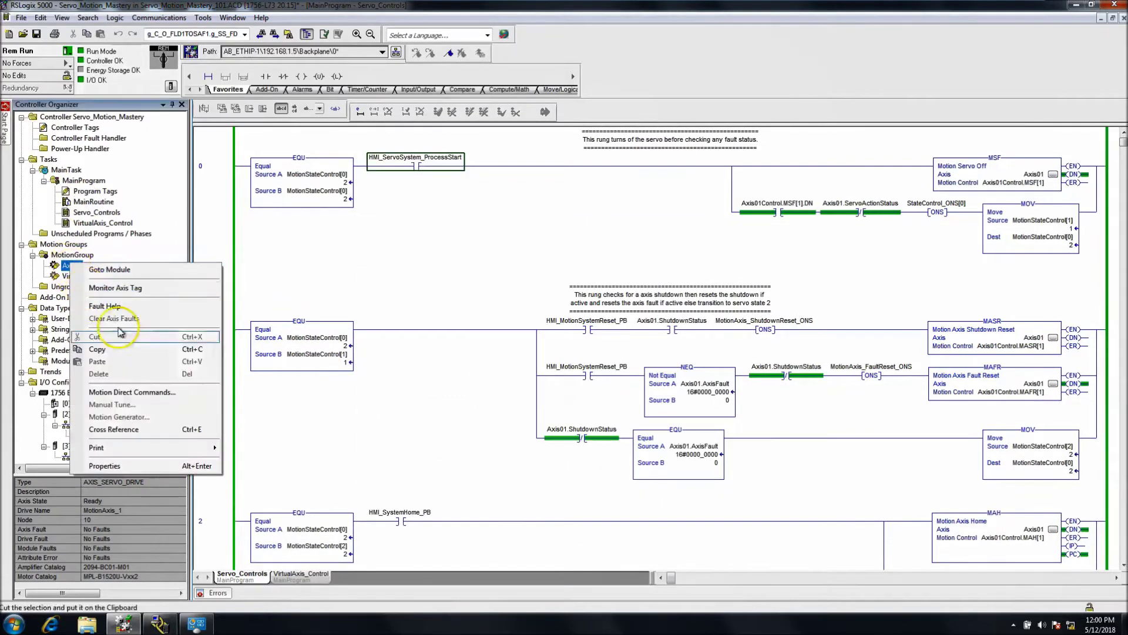
pyautogui.click(142, 289)
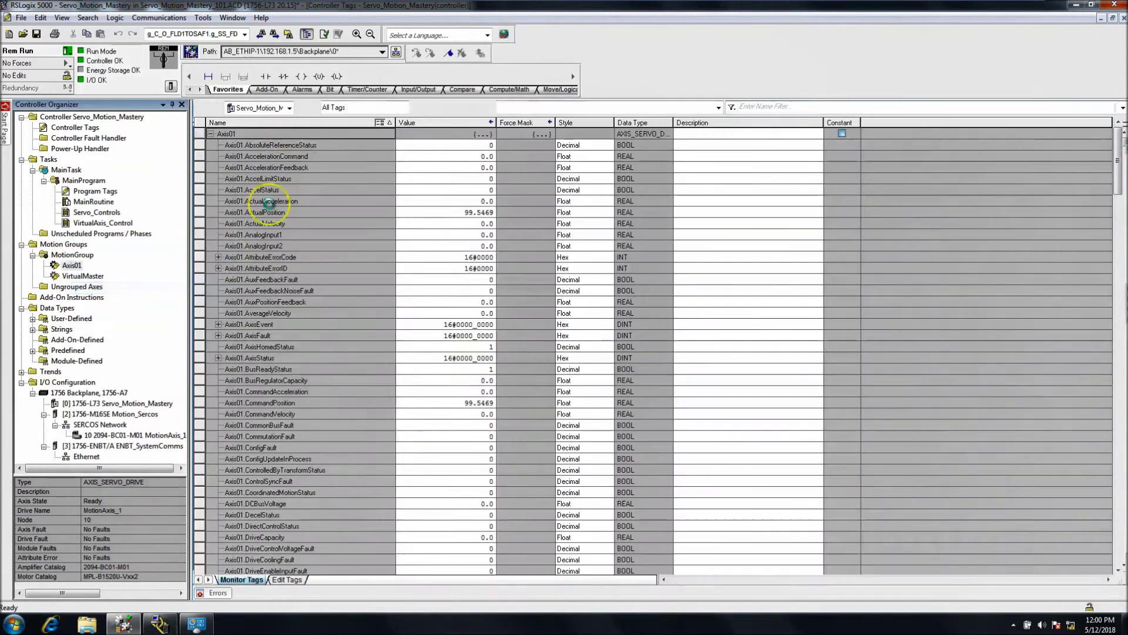
pyautogui.click(198, 211)
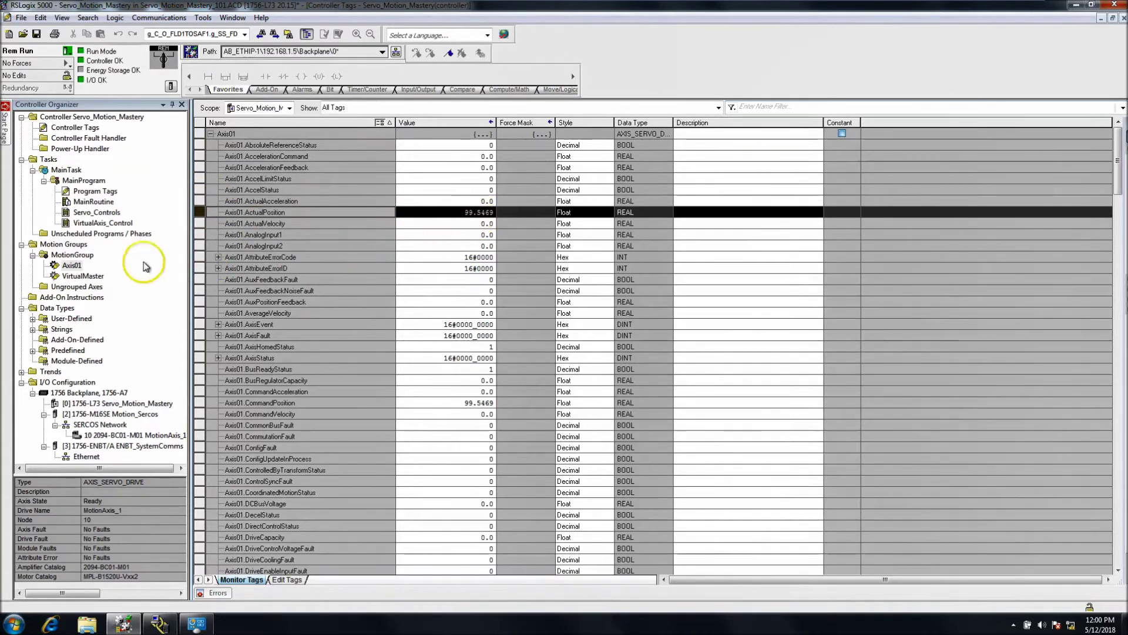
pyautogui.click(75, 266)
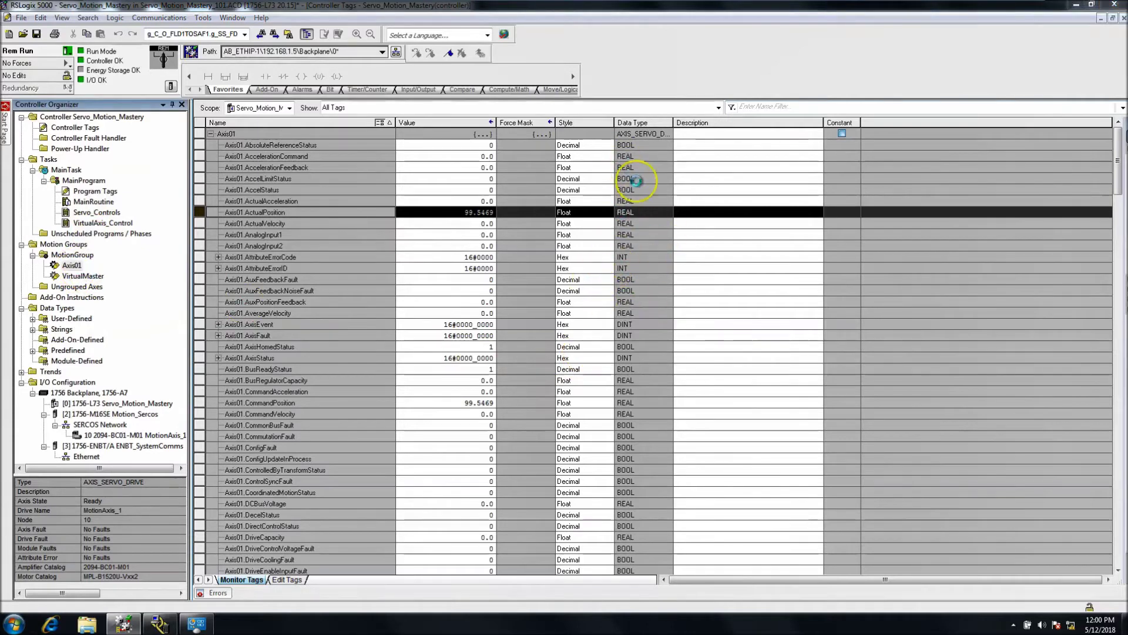
pyautogui.moveTo(608, 179); pyautogui.dragTo(926, 244)
# Step: Change Axis01's Maximum Positive soft limit from 200.0 to 100 mm and apply it
pyautogui.click(874, 259)
pyautogui.click(787, 321)
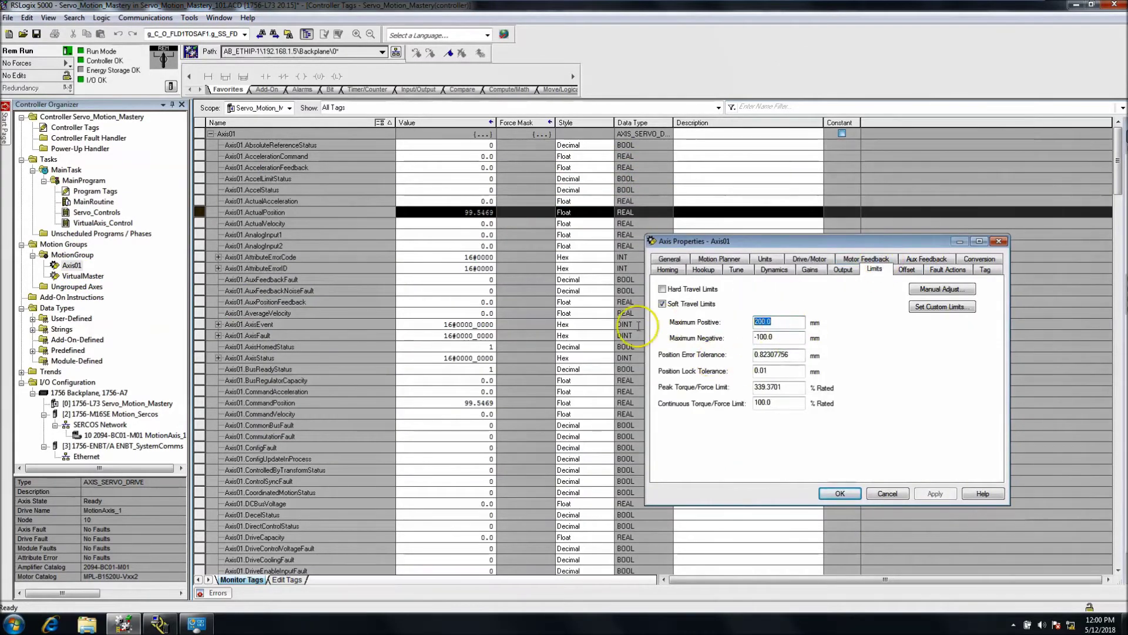
pyautogui.write('100')
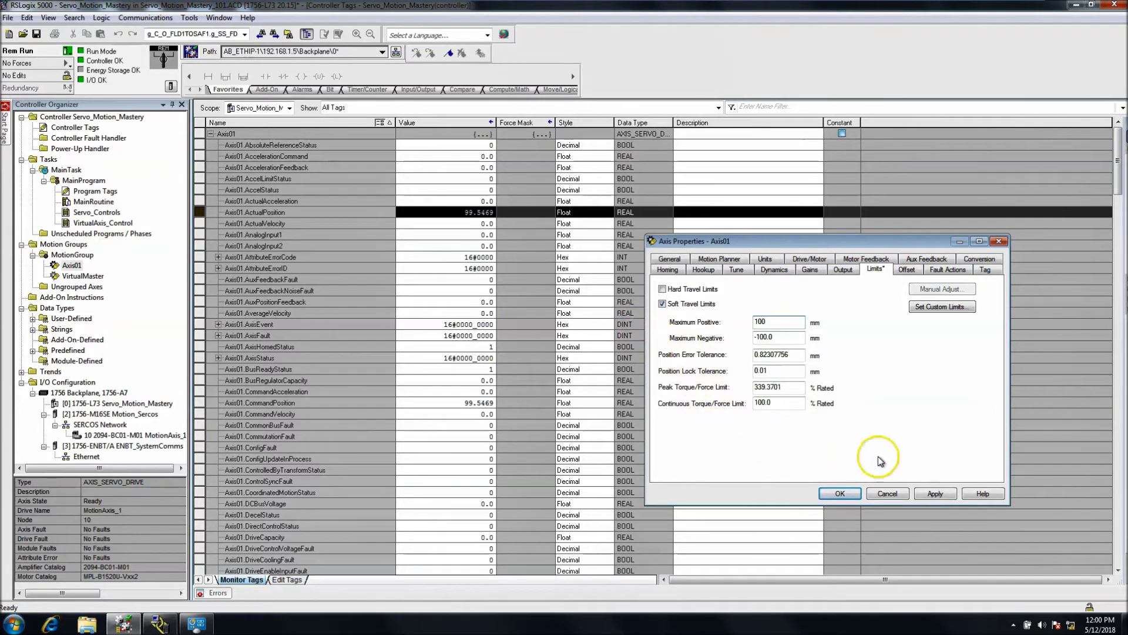
pyautogui.click(921, 495)
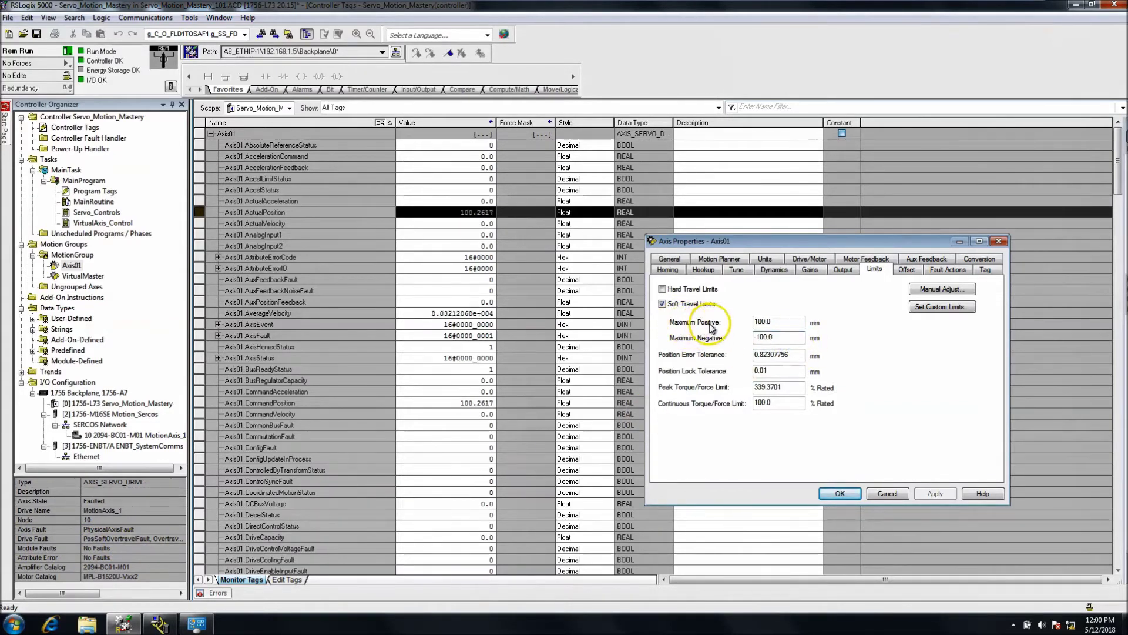
pyautogui.click(783, 323)
pyautogui.doubleClick(783, 323)
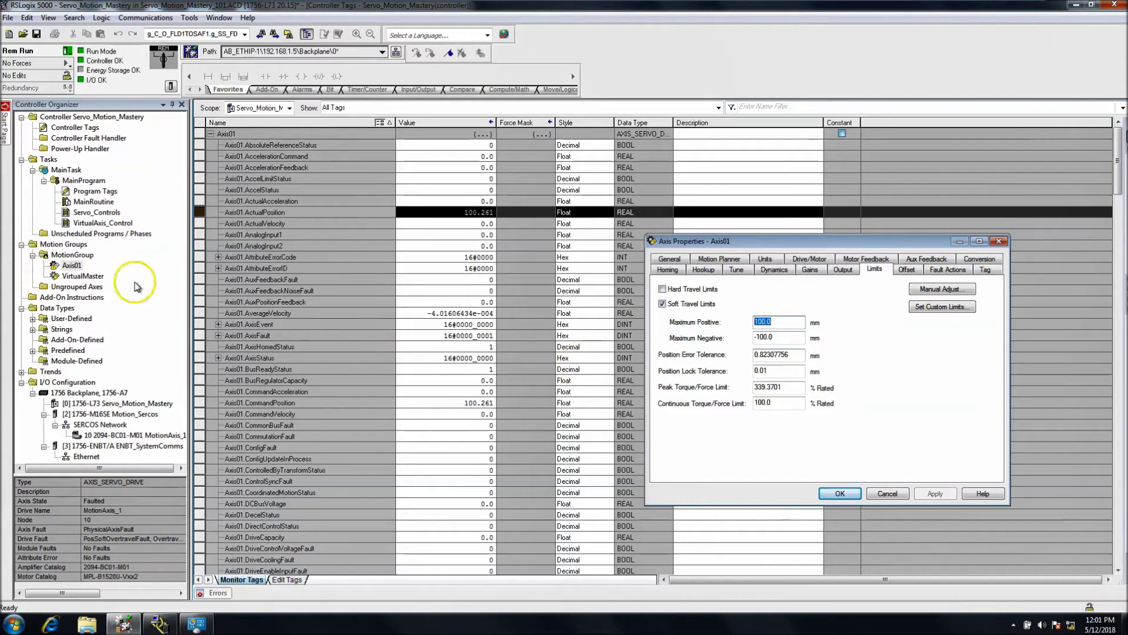
# Step: Run a Motion Axis Fault Reset (MAFR) on Axis01 from Motion Direct Commands
pyautogui.rightClick(66, 266)
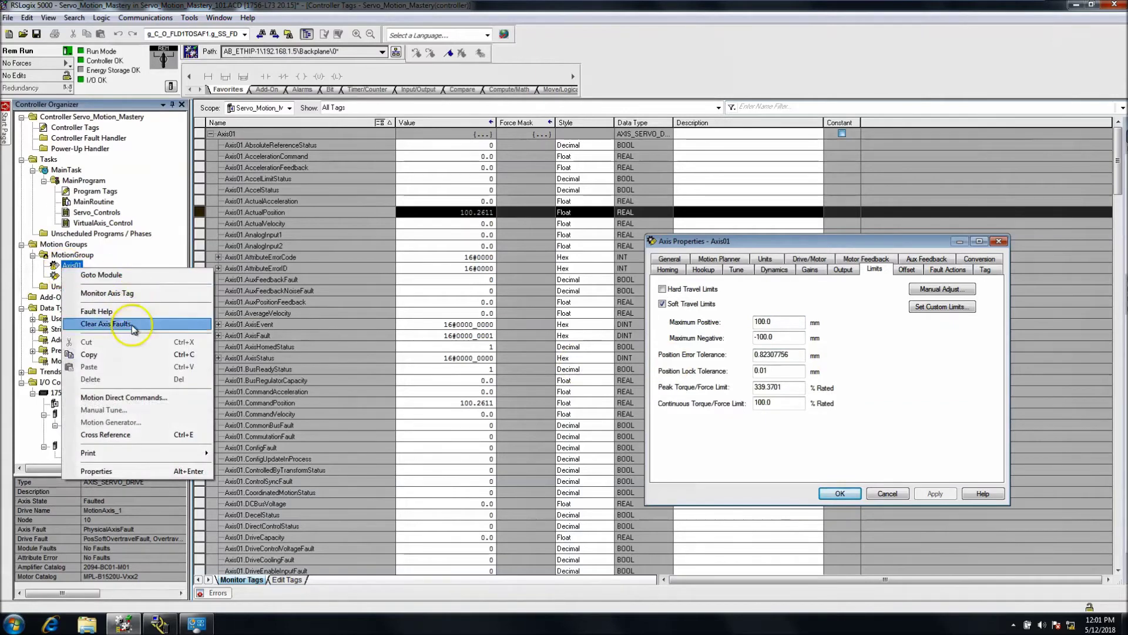
pyautogui.click(141, 398)
pyautogui.click(298, 257)
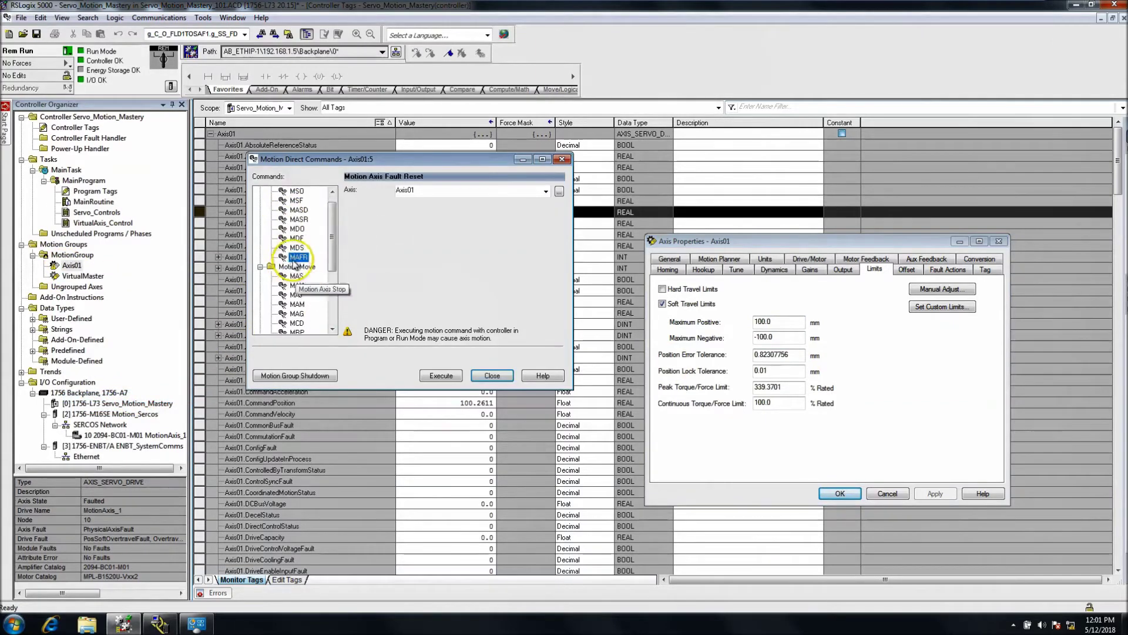
pyautogui.click(440, 376)
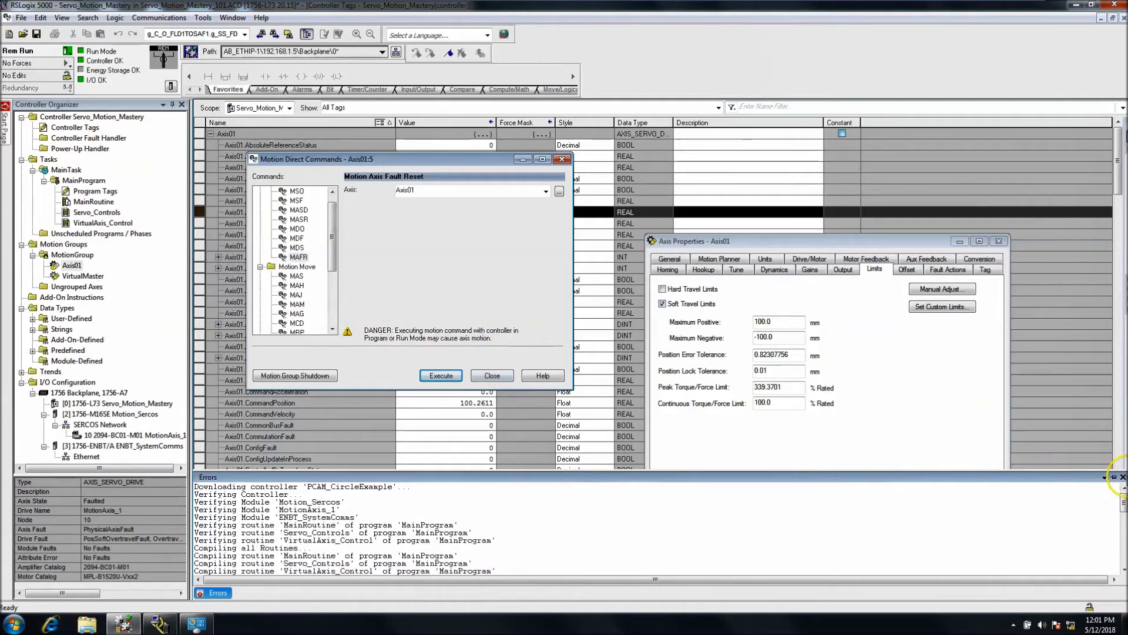
pyautogui.click(492, 375)
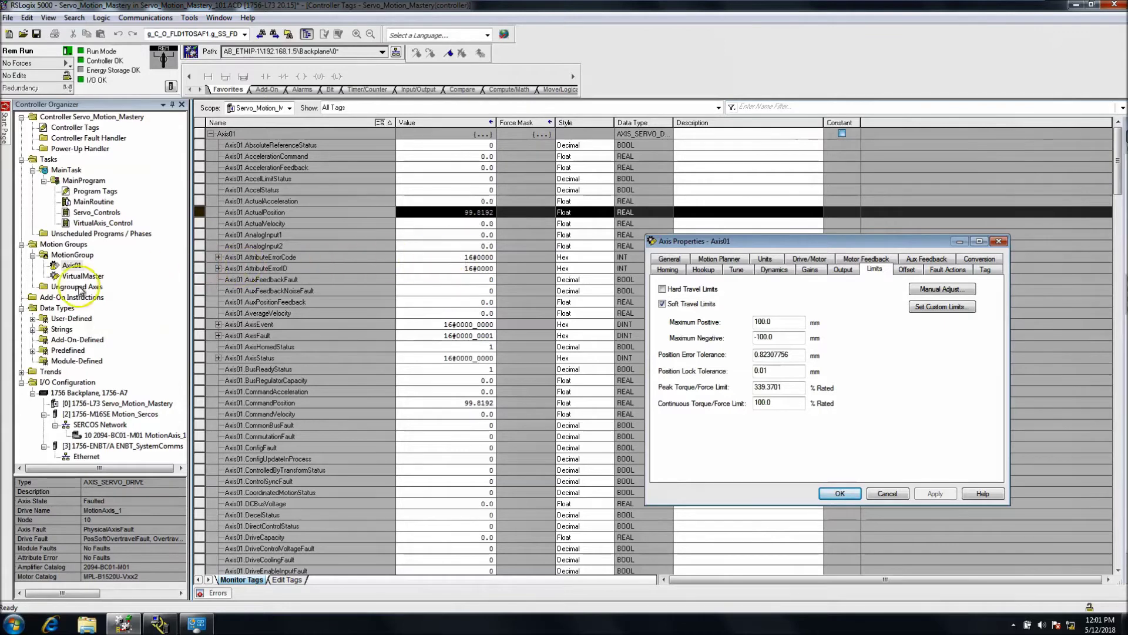
# Step: Run MAFR on Axis01 a second time, then close the commands window
pyautogui.rightClick(71, 265)
pyautogui.click(137, 396)
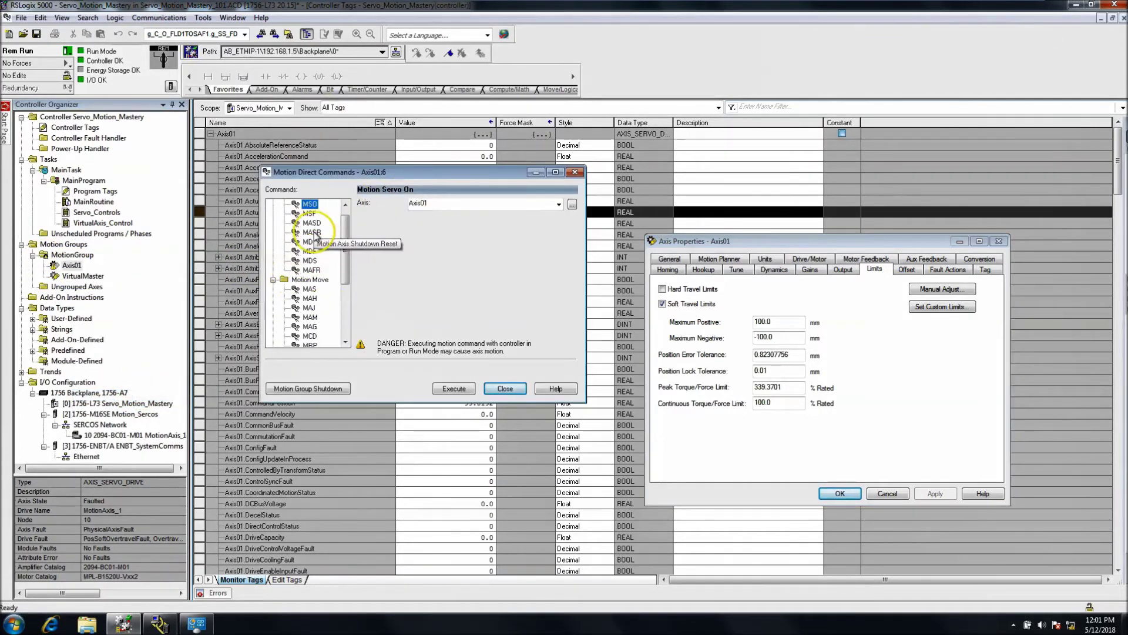
pyautogui.click(311, 270)
pyautogui.click(453, 388)
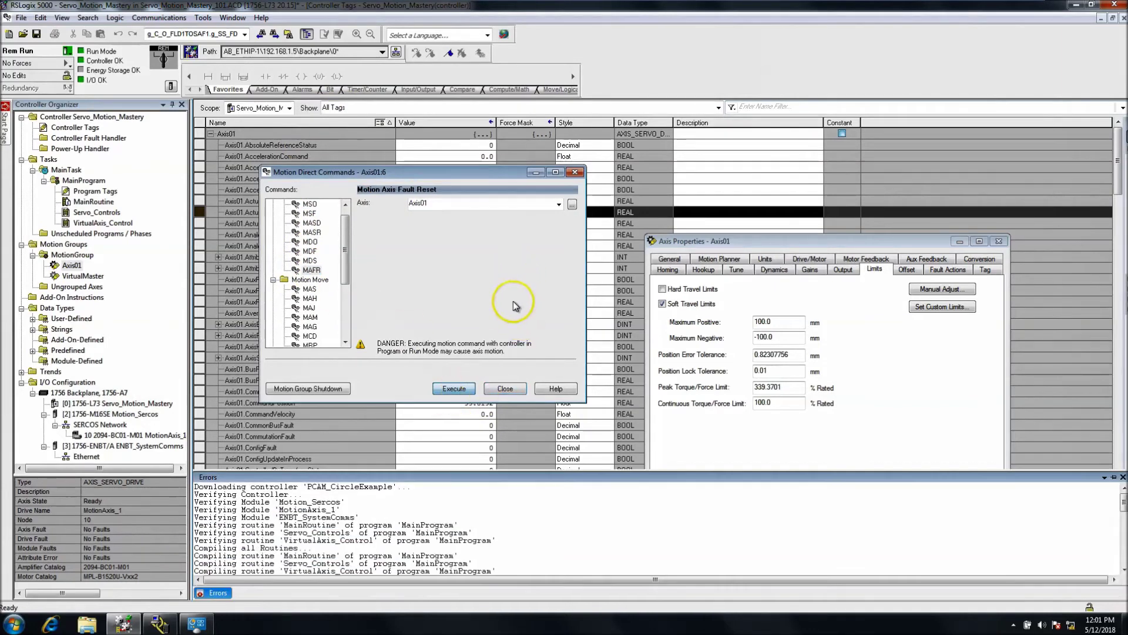
pyautogui.click(575, 172)
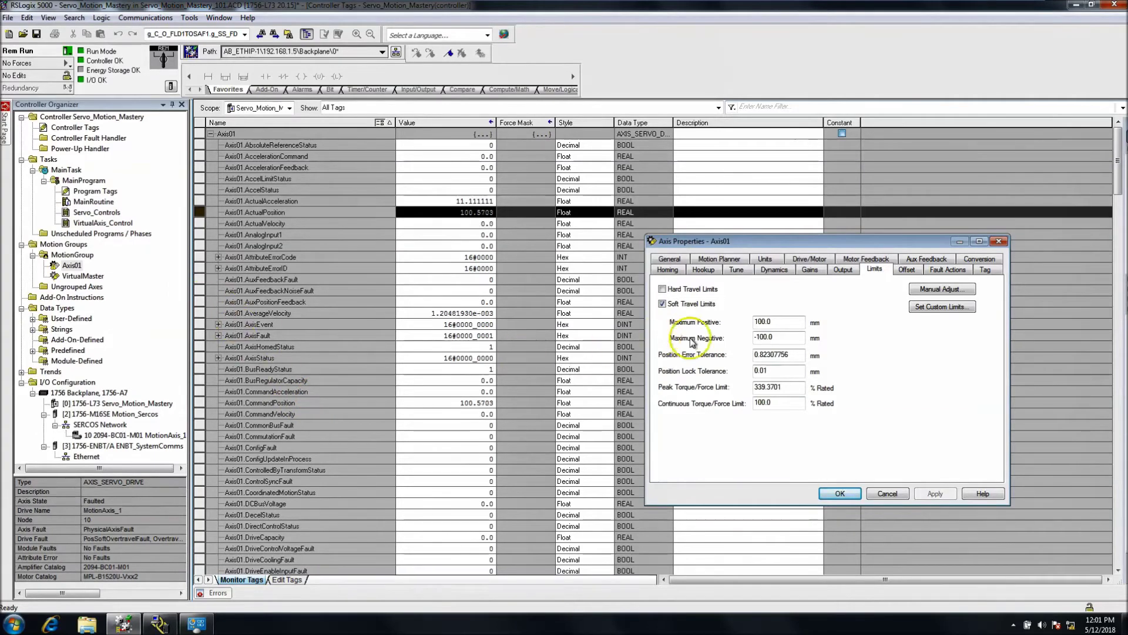
# Step: Set Axis01's Maximum Positive soft limit to 120 mm and apply it
pyautogui.moveTo(788, 322); pyautogui.dragTo(742, 322)
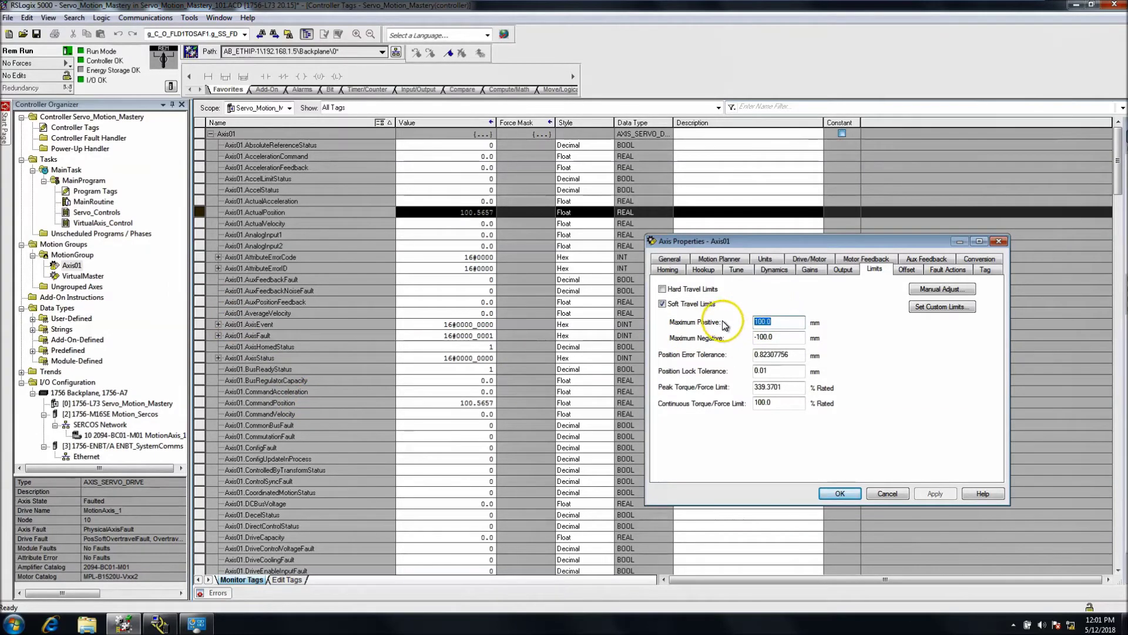
pyautogui.write('120')
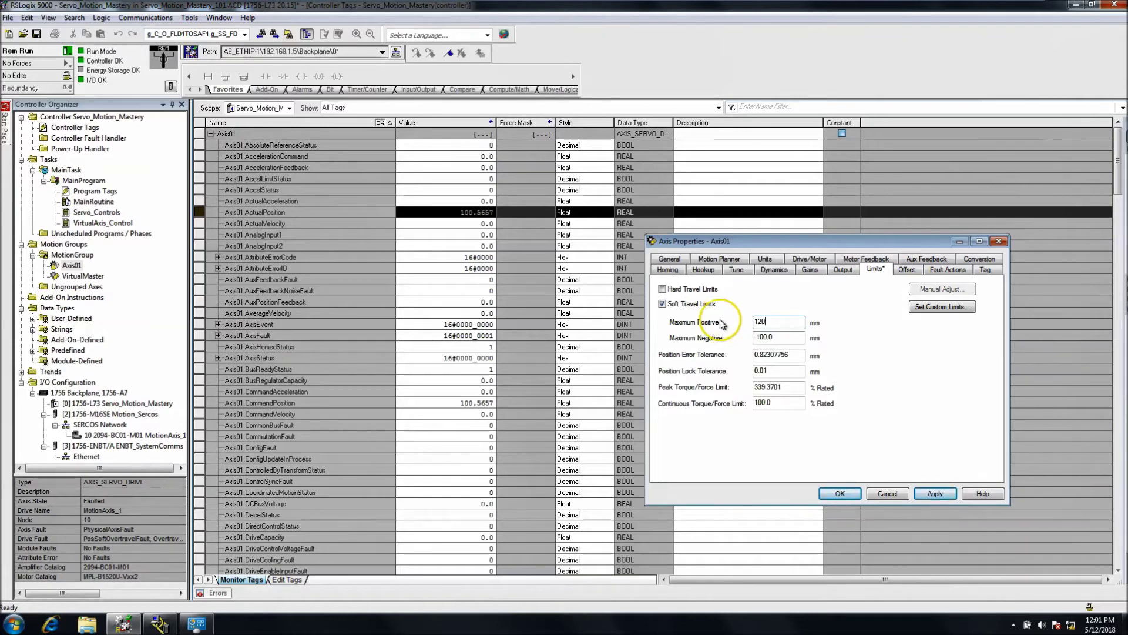
pyautogui.click(940, 494)
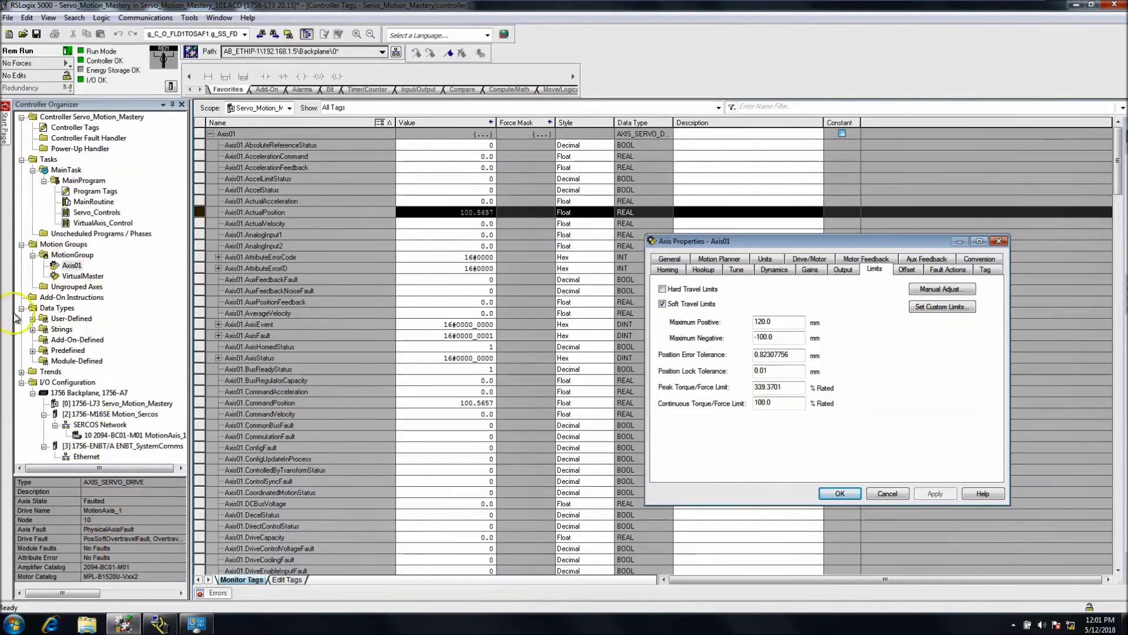
# Step: Clear Axis01's fault with an MAFR motion direct command so it reads Ready
pyautogui.rightClick(68, 265)
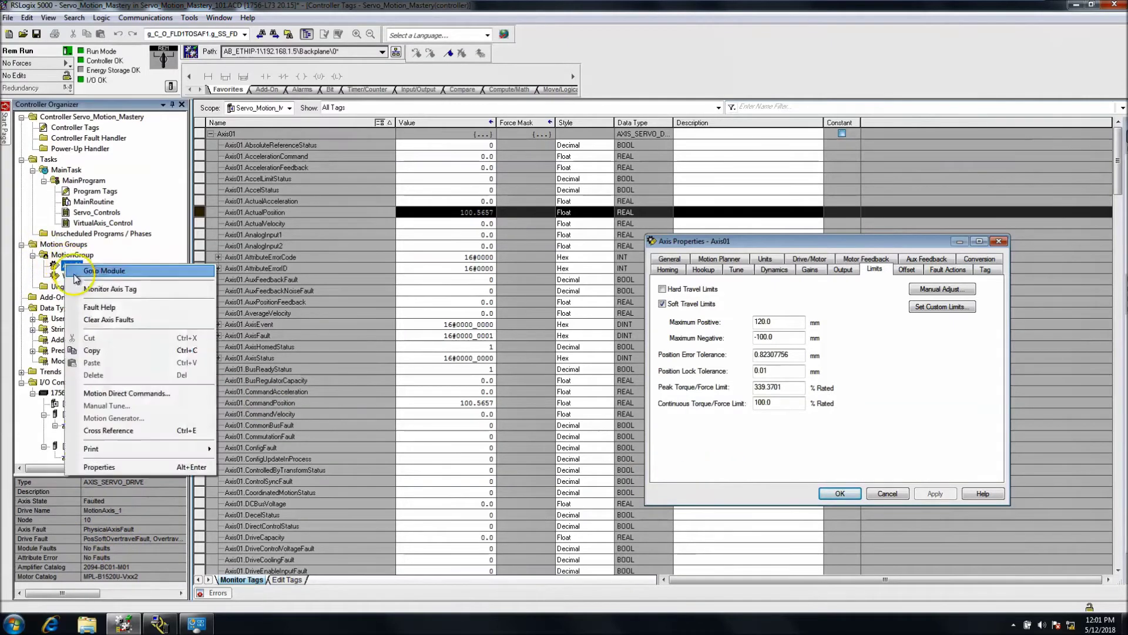
pyautogui.click(122, 393)
pyautogui.click(325, 283)
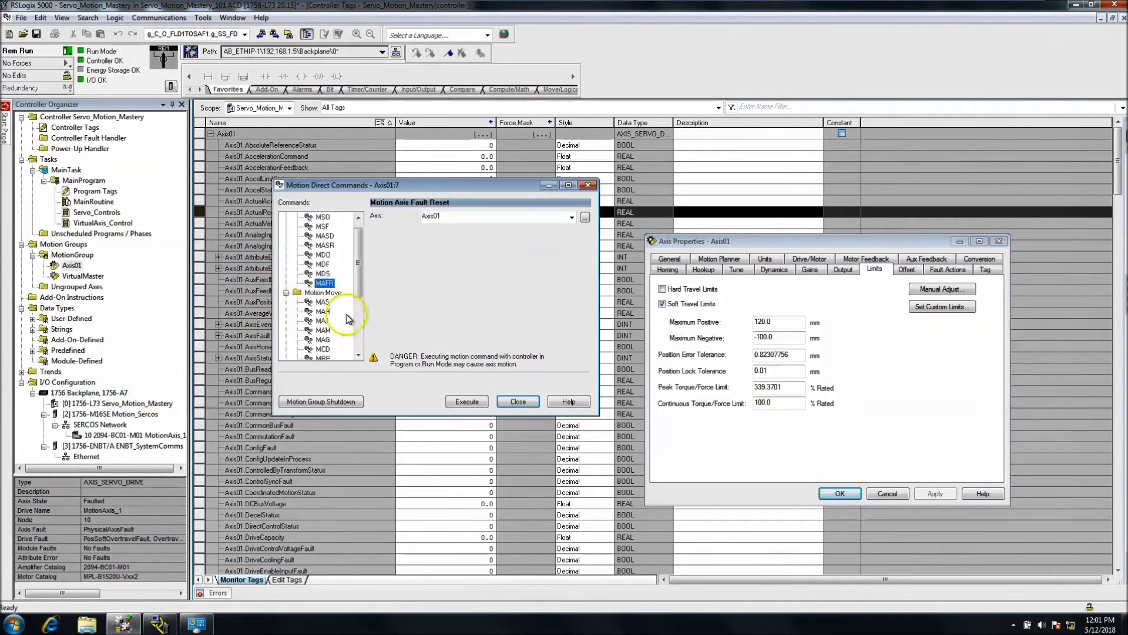
pyautogui.click(467, 401)
pyautogui.click(516, 404)
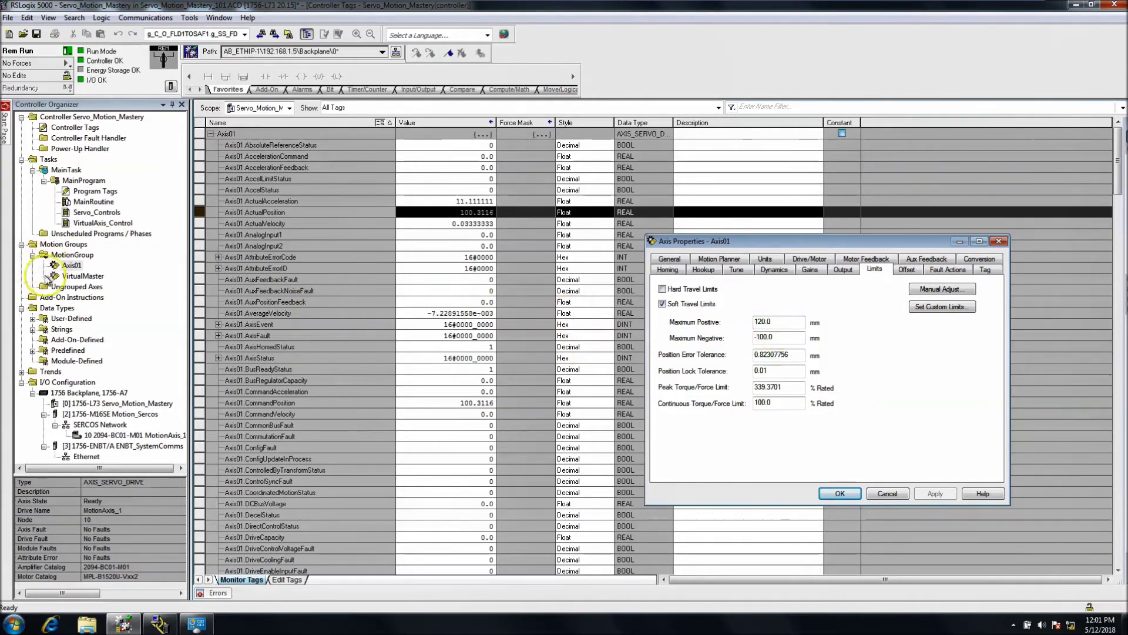
# Step: Turn Axis01's servo on with the MSO motion direct command
pyautogui.rightClick(70, 266)
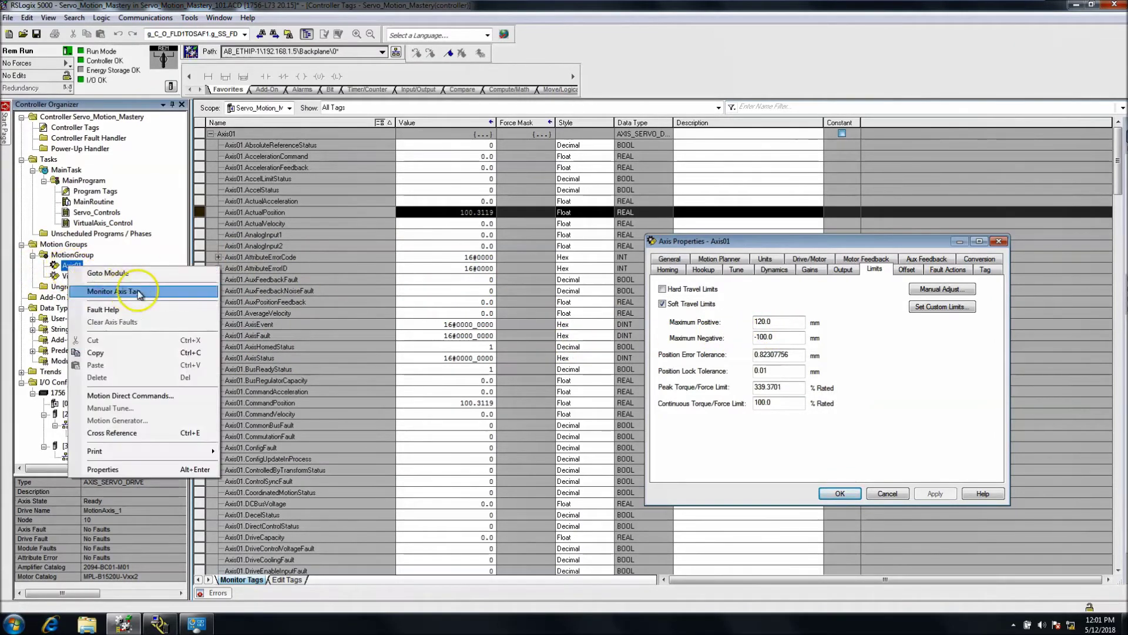
pyautogui.click(156, 398)
pyautogui.click(336, 231)
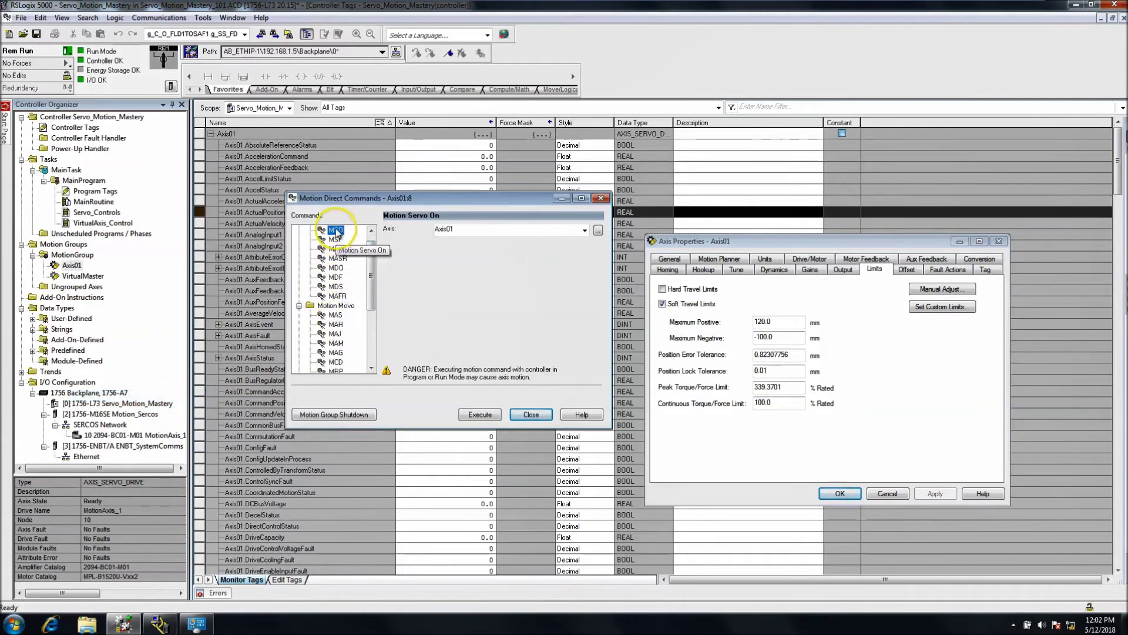
pyautogui.click(480, 414)
# Step: Jog Axis01 in Reverse at speed 2 using MAJ
pyautogui.click(335, 334)
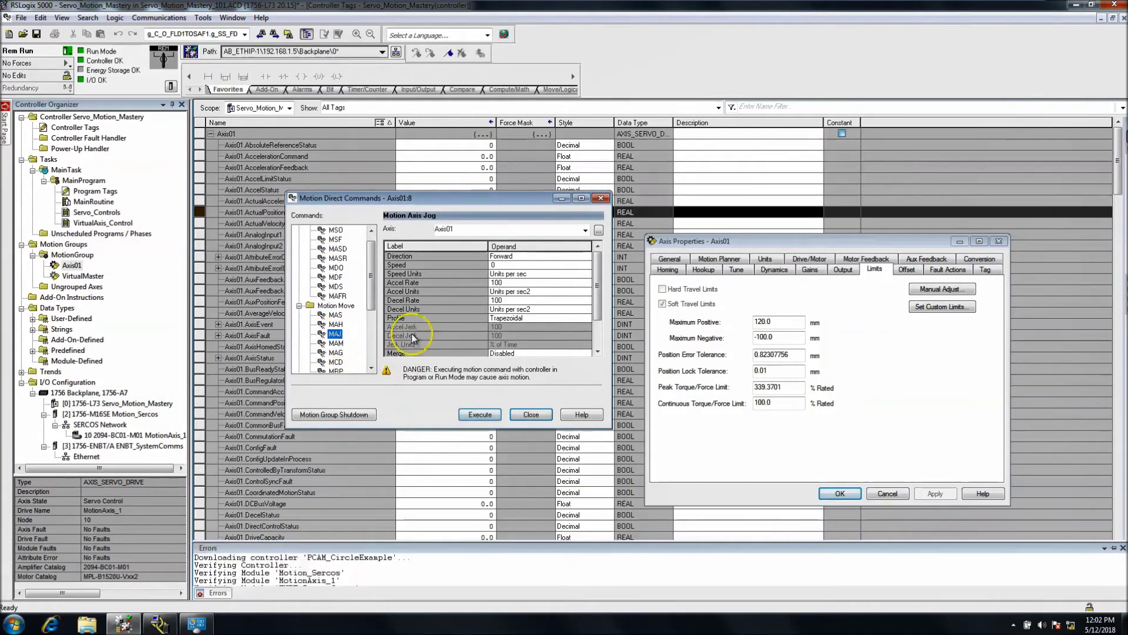
pyautogui.click(541, 256)
pyautogui.click(587, 257)
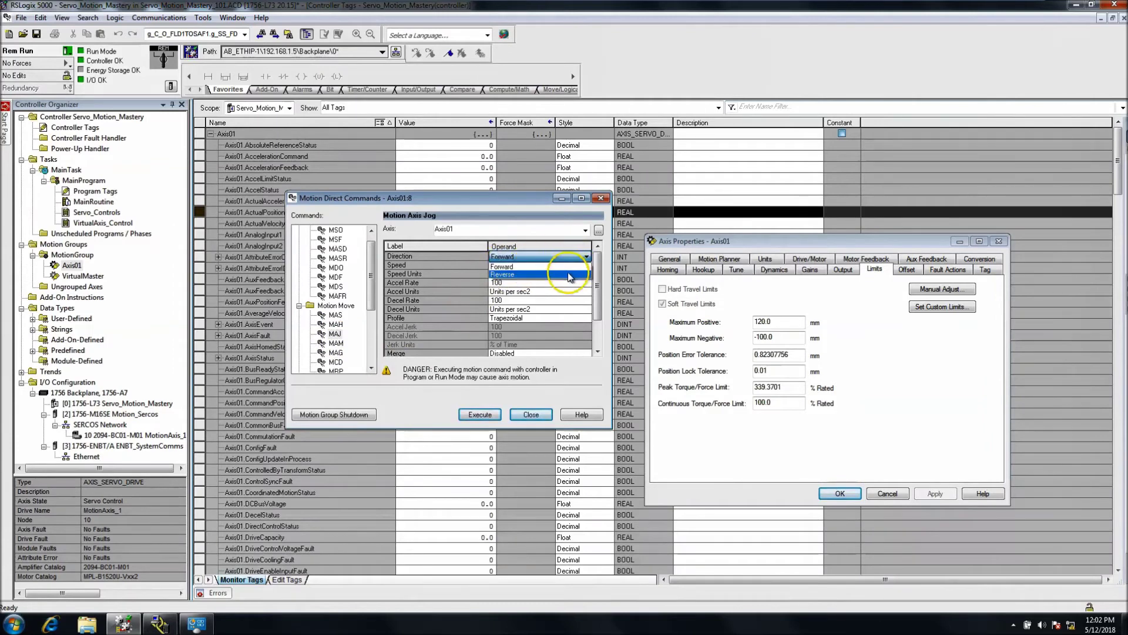
pyautogui.click(568, 274)
pyautogui.moveTo(516, 202); pyautogui.dragTo(654, 332)
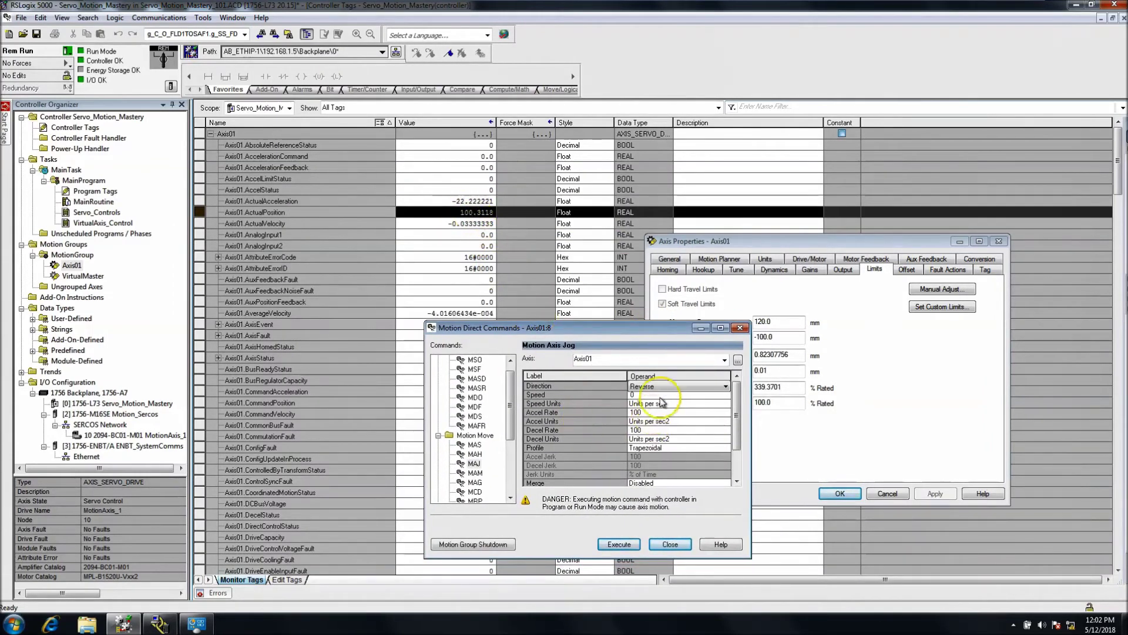
pyautogui.click(632, 394)
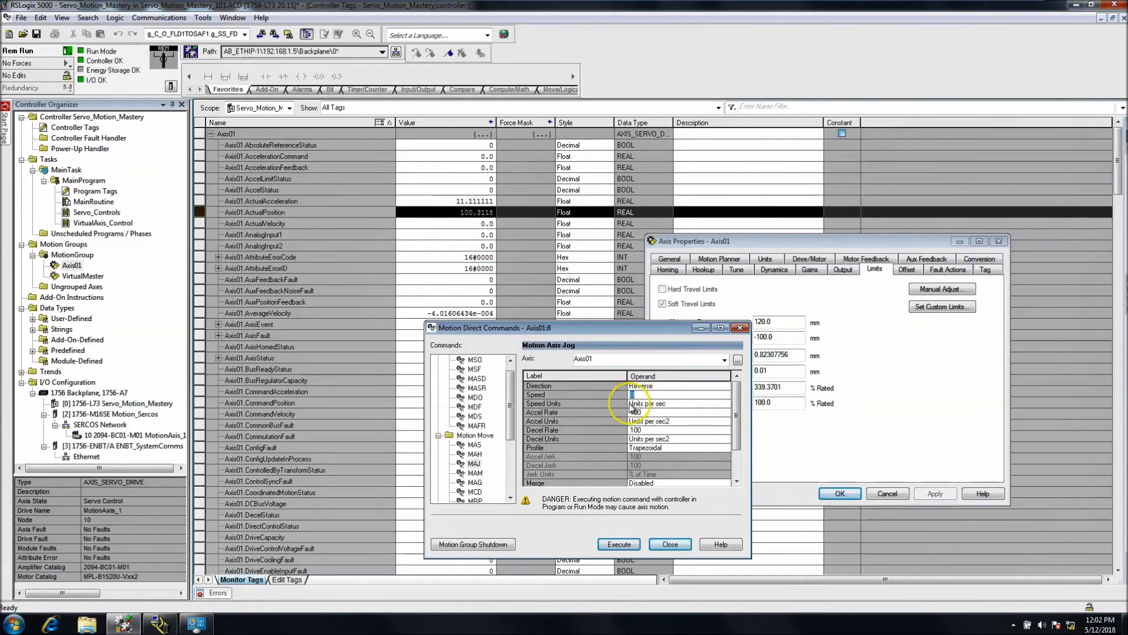
pyautogui.click(643, 413)
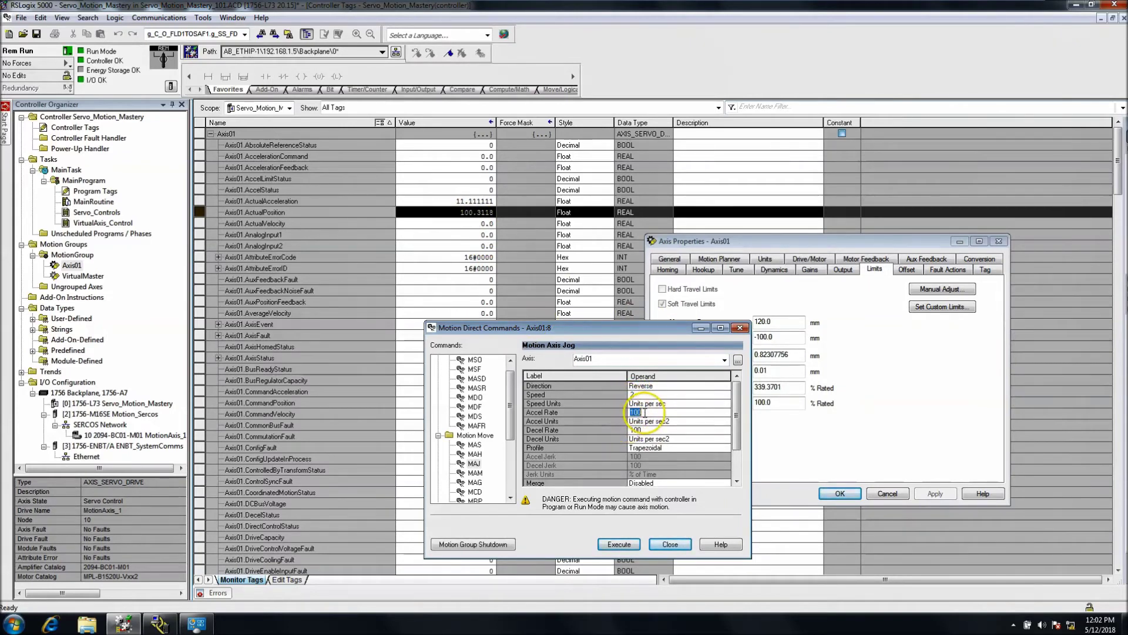
pyautogui.click(619, 544)
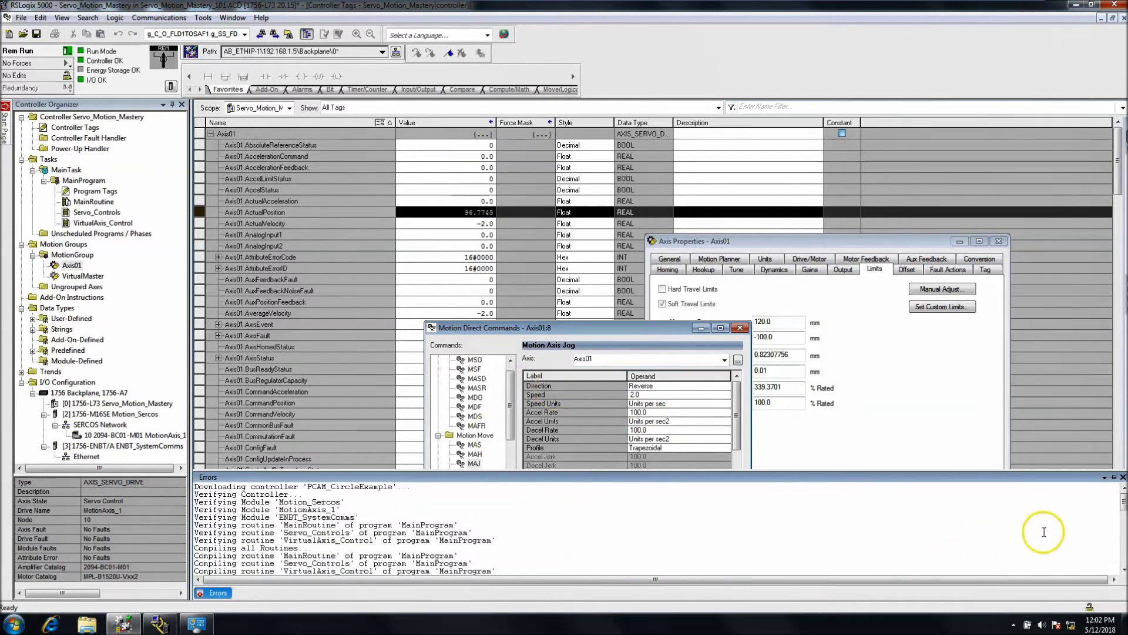
pyautogui.click(1122, 476)
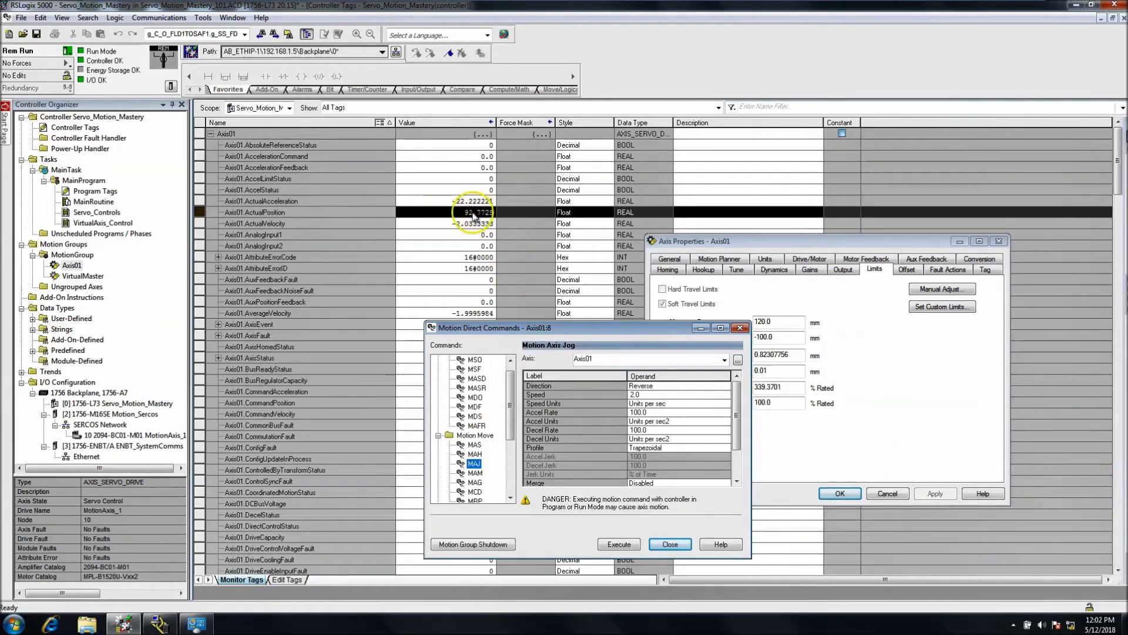
# Step: Stop Axis01 at about 83.6 mm with MAS, then switch the servo off with MSF
pyautogui.click(475, 445)
pyautogui.click(619, 544)
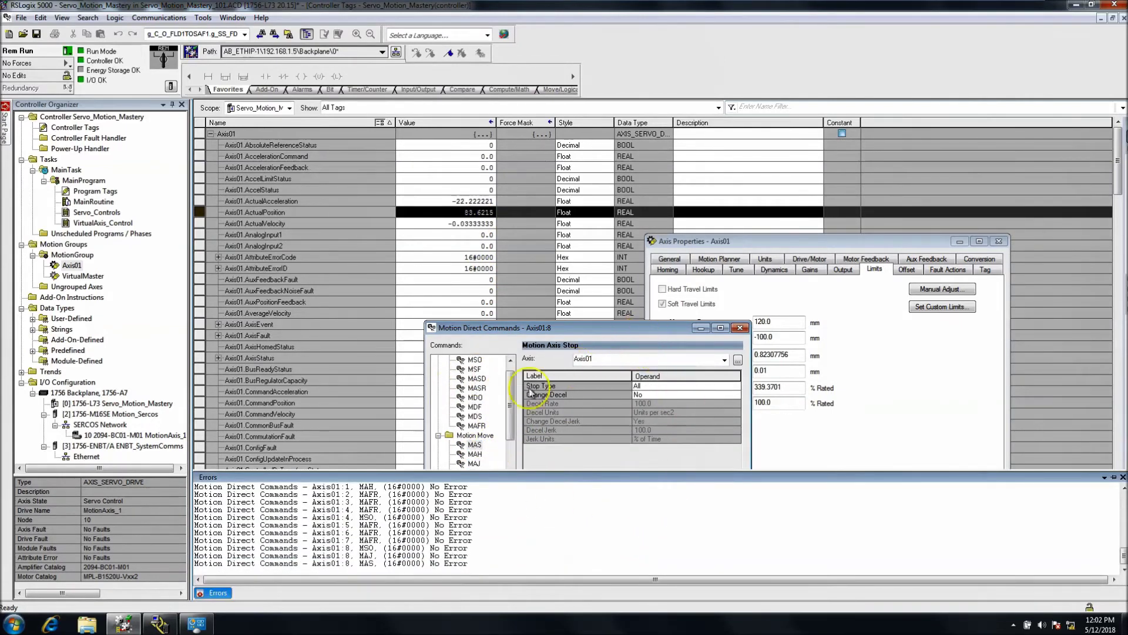
pyautogui.click(1123, 477)
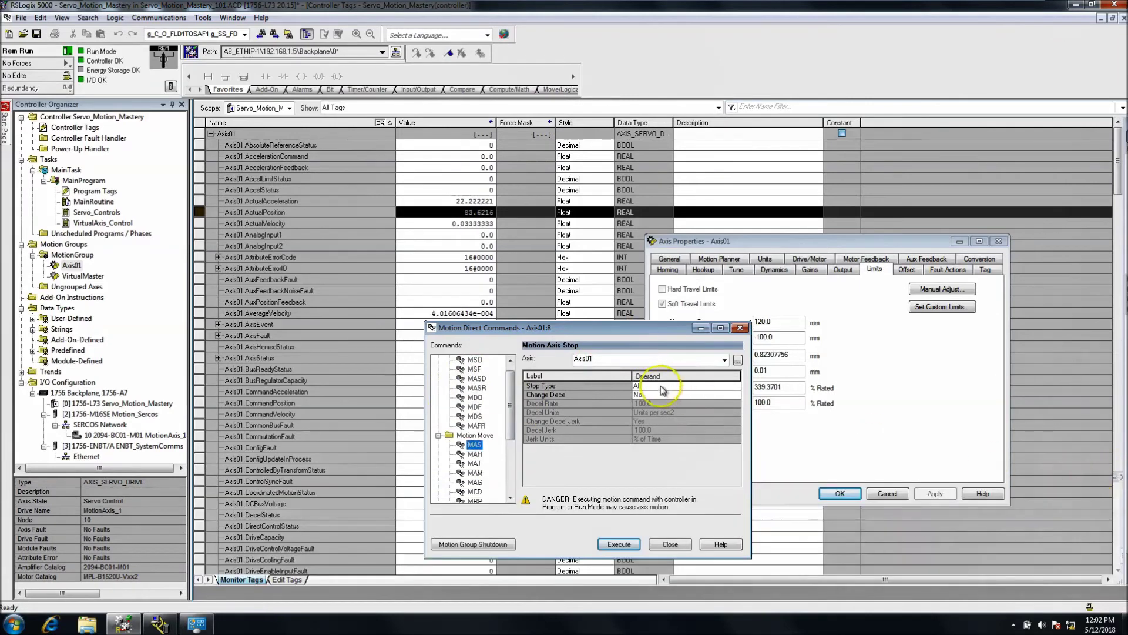
pyautogui.click(474, 369)
pyautogui.click(617, 545)
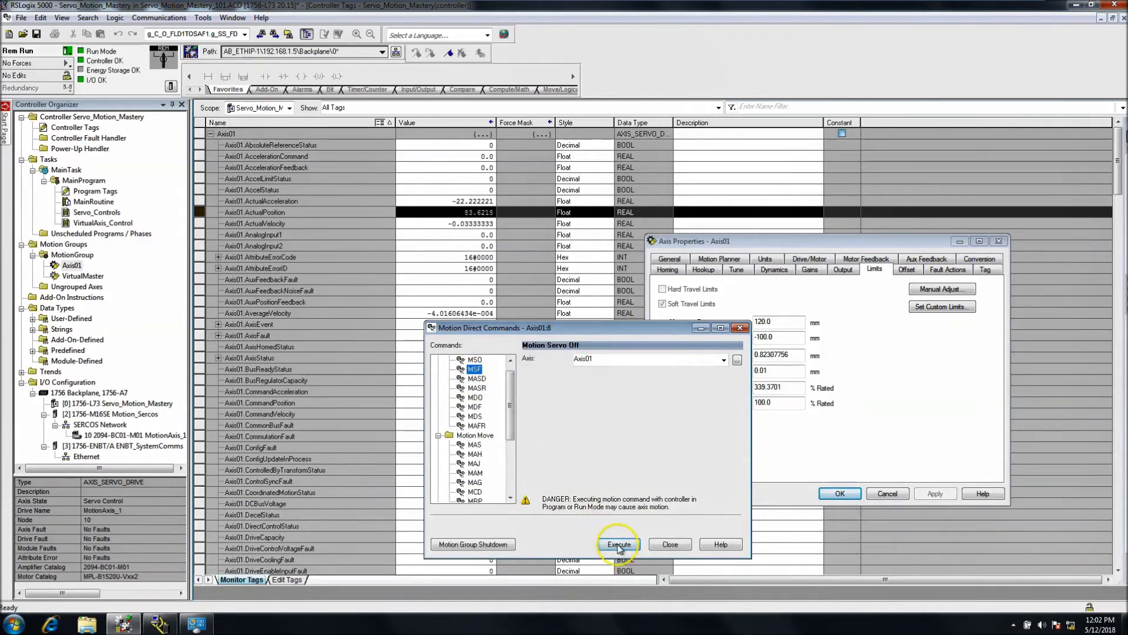
# Step: Set Axis01's Maximum Positive limit back to 100 mm and confirm Axis Properties with OK
pyautogui.click(740, 328)
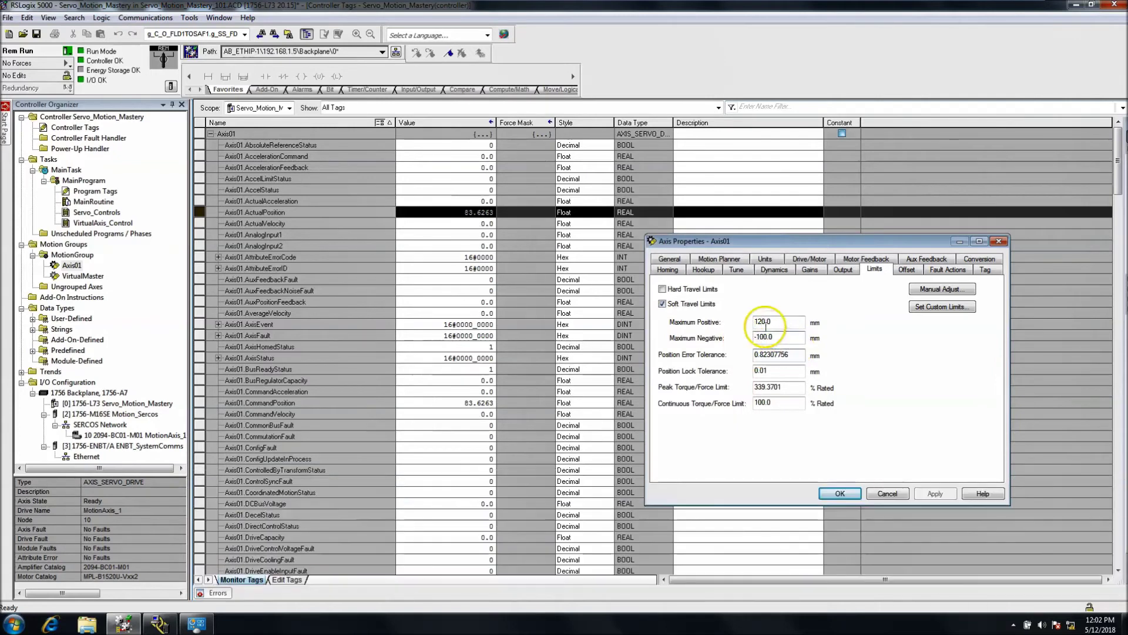
pyautogui.moveTo(788, 241); pyautogui.dragTo(662, 221)
pyautogui.moveTo(653, 305); pyautogui.dragTo(597, 312)
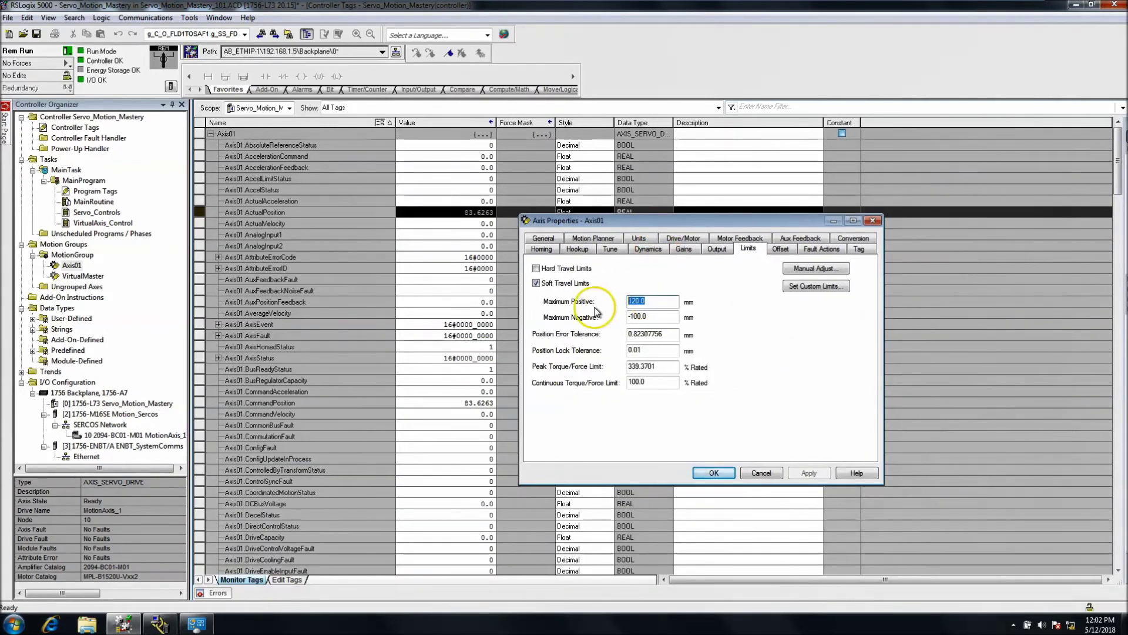
pyautogui.write('100')
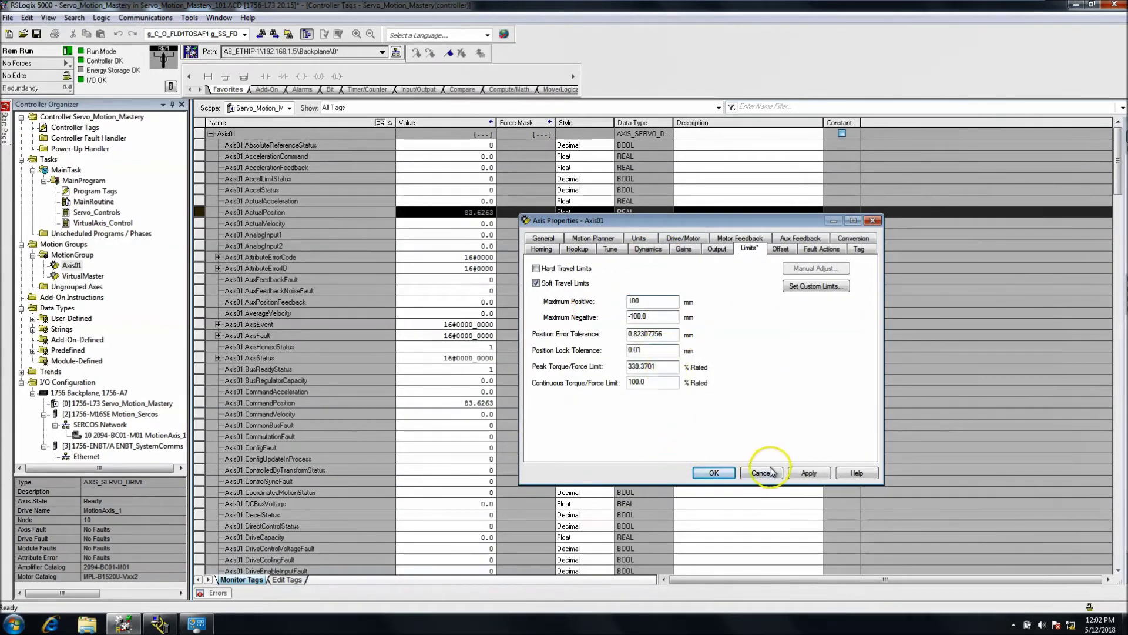
pyautogui.click(715, 472)
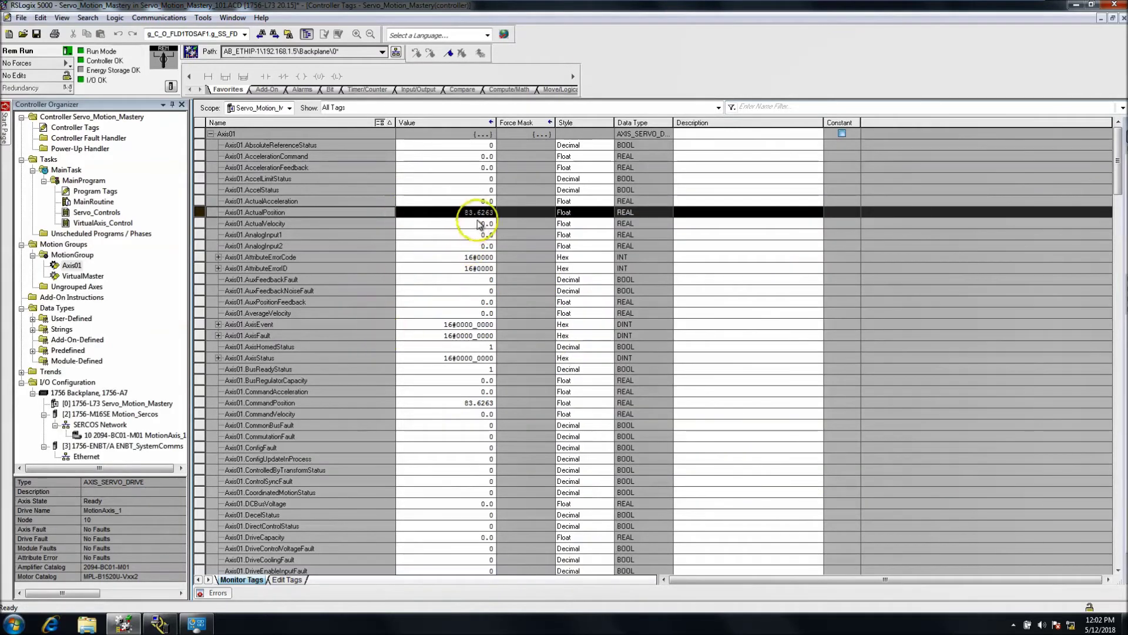
# Step: Uncheck Soft Travel Limits on Axis01's Limits tab, apply, and close with OK
pyautogui.click(72, 265)
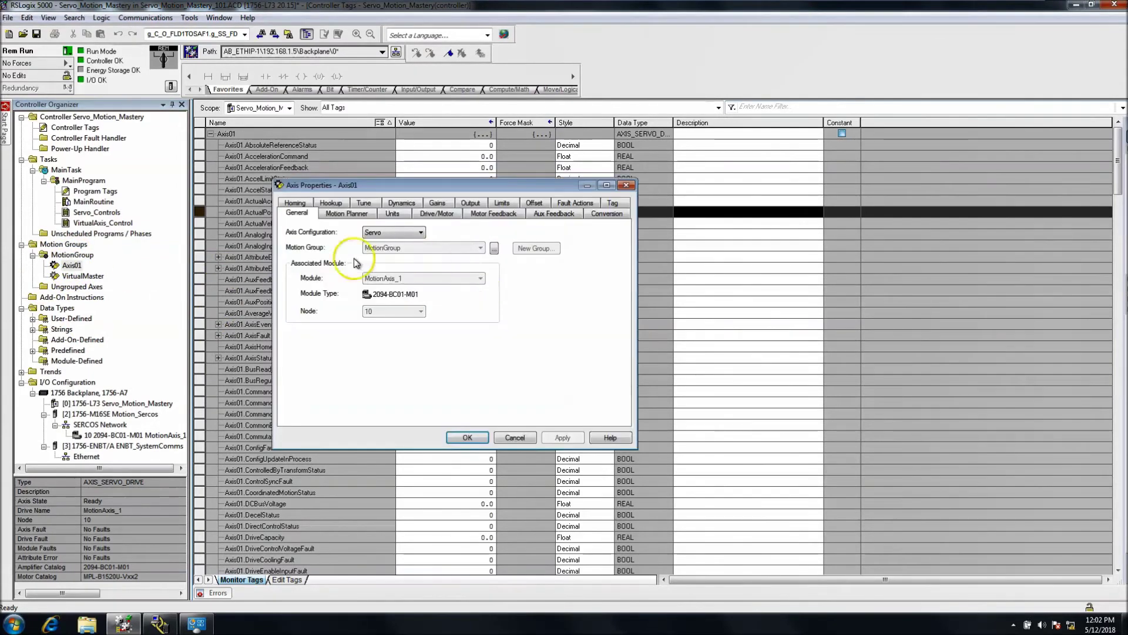
pyautogui.click(501, 203)
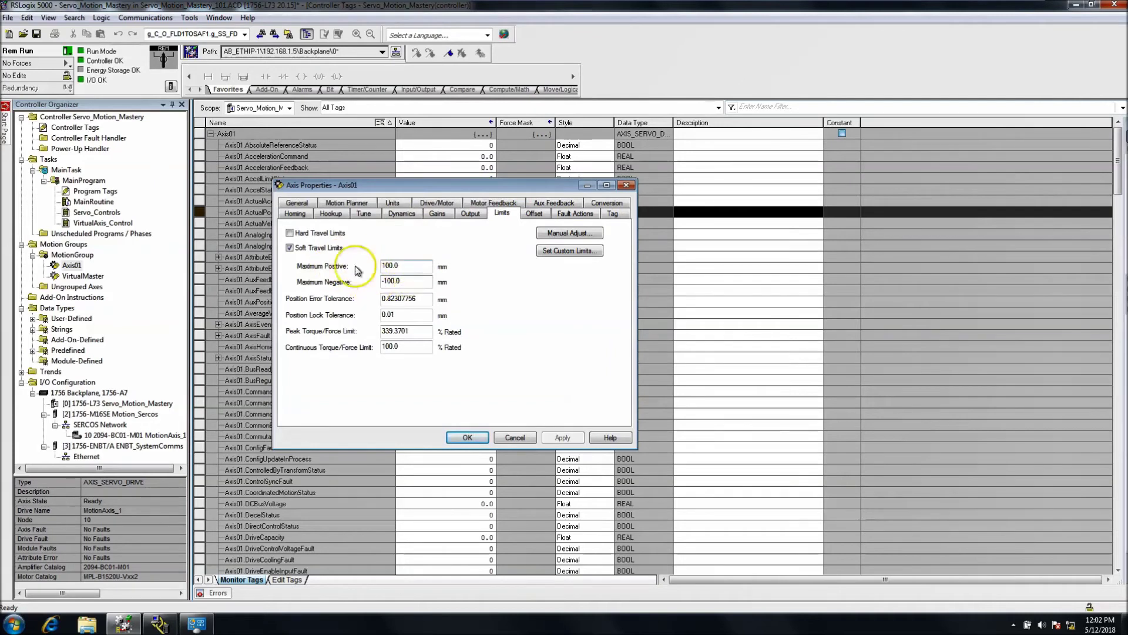
pyautogui.click(289, 248)
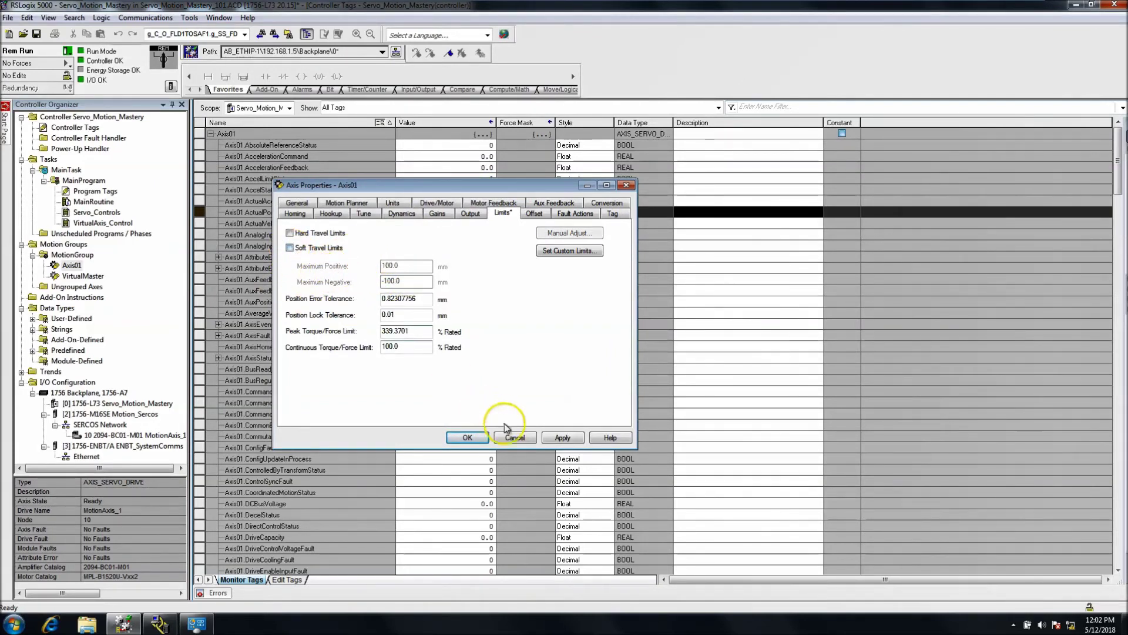
pyautogui.click(563, 437)
pyautogui.click(480, 437)
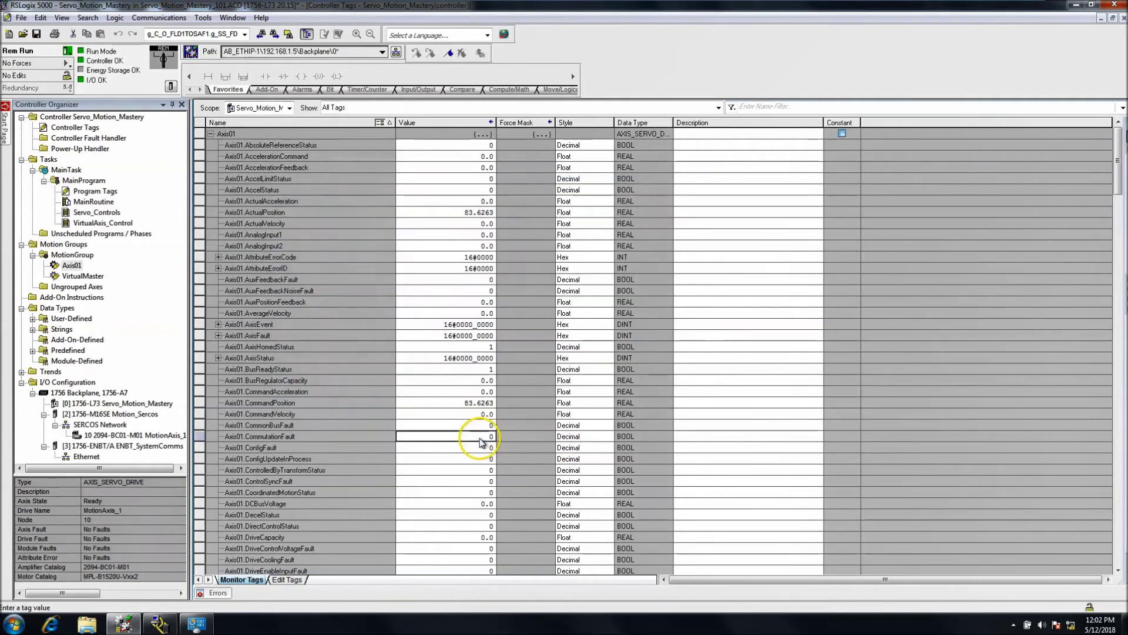
# Step: Turn Axis01's servo on from Motion Direct Commands
pyautogui.rightClick(77, 266)
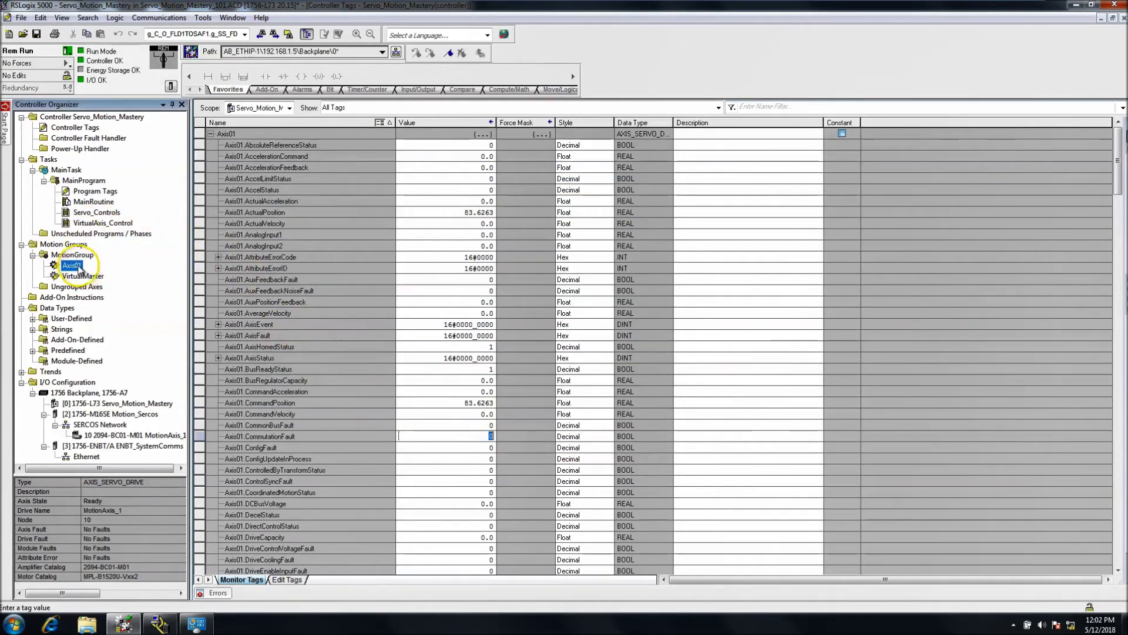
pyautogui.click(133, 397)
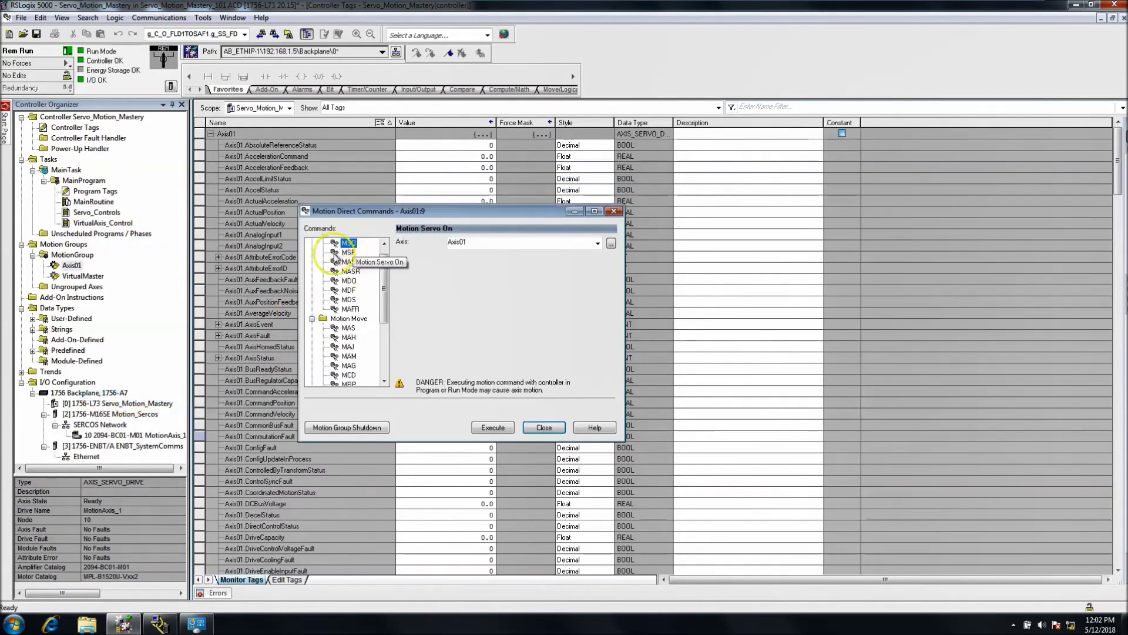
pyautogui.click(493, 427)
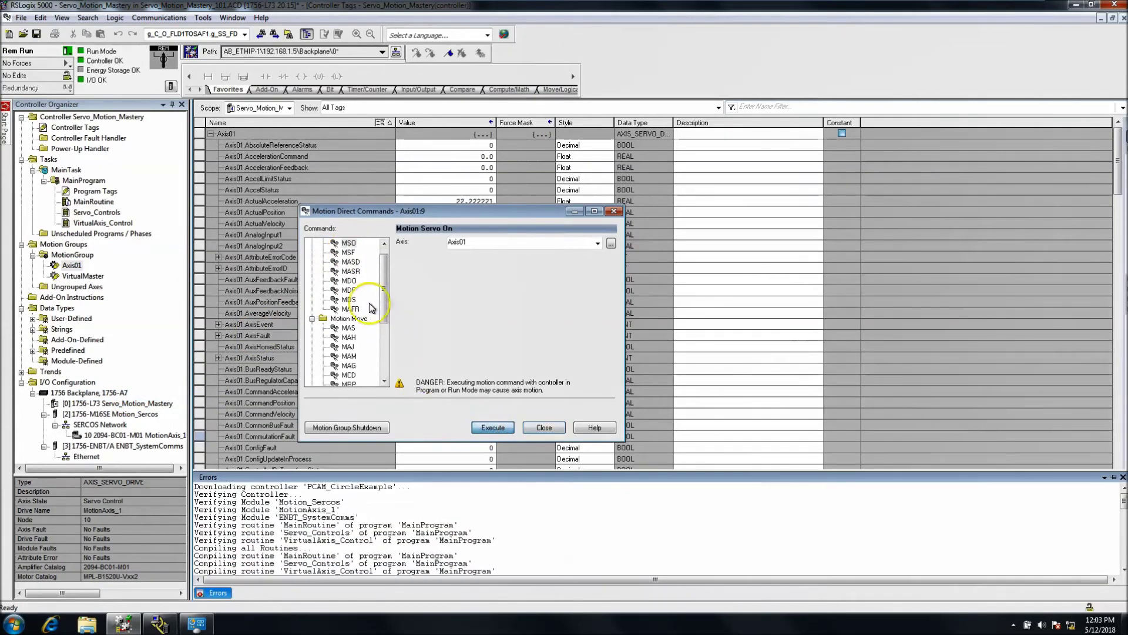
# Step: Jog Axis01 forward at speed 10 with MAJ, past the old 100 mm limit
pyautogui.click(348, 347)
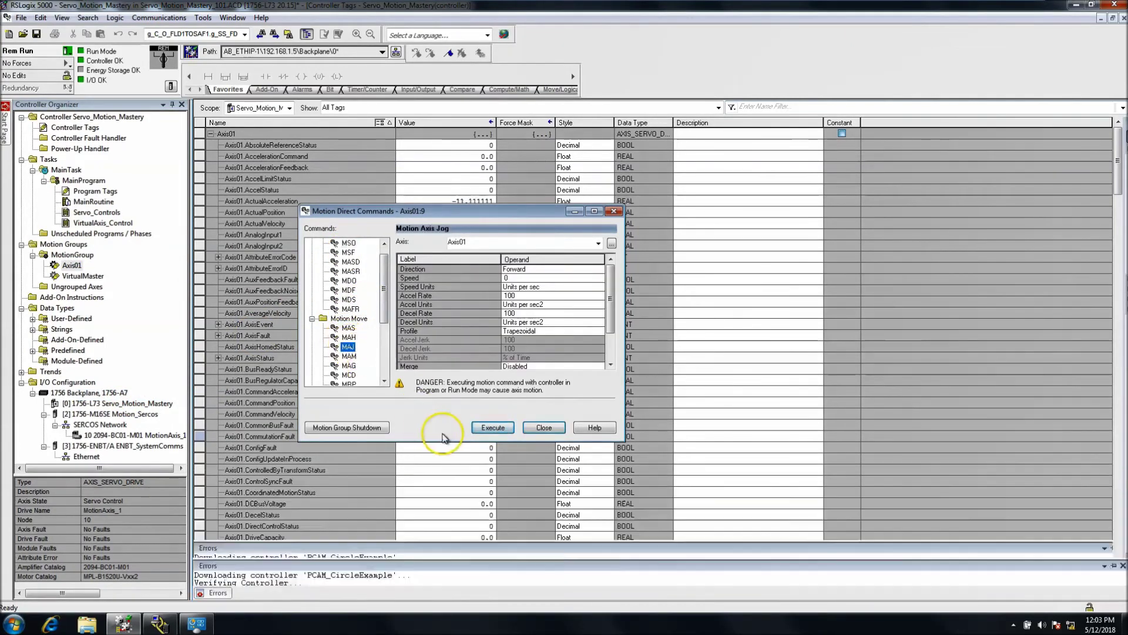
pyautogui.click(523, 278)
pyautogui.press('BackSpace')
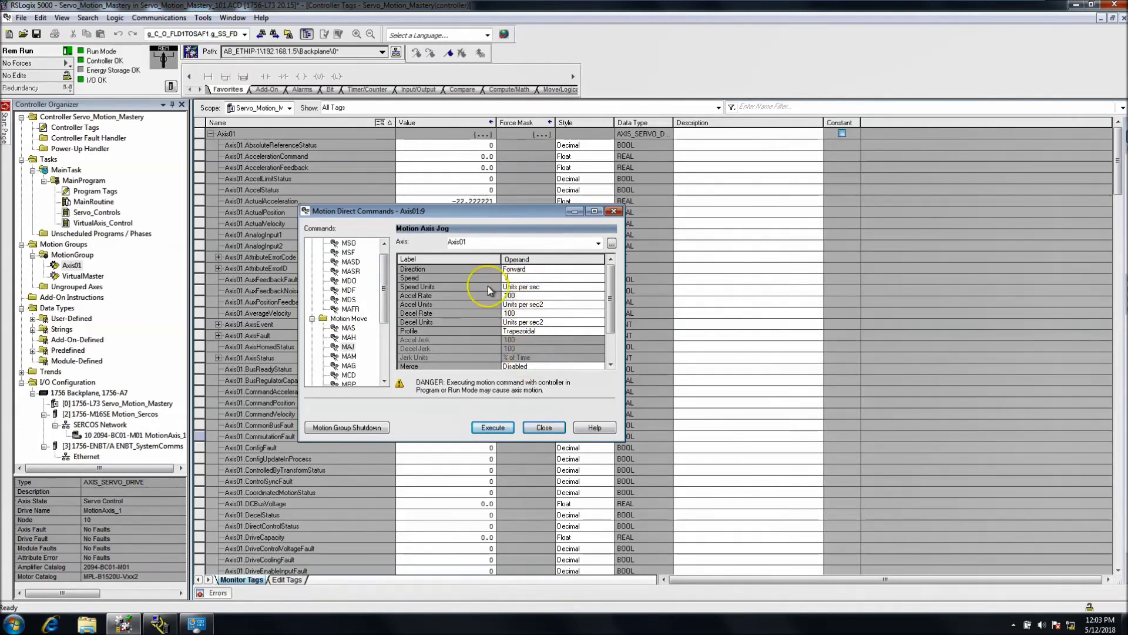
pyautogui.write('10')
pyautogui.click(492, 427)
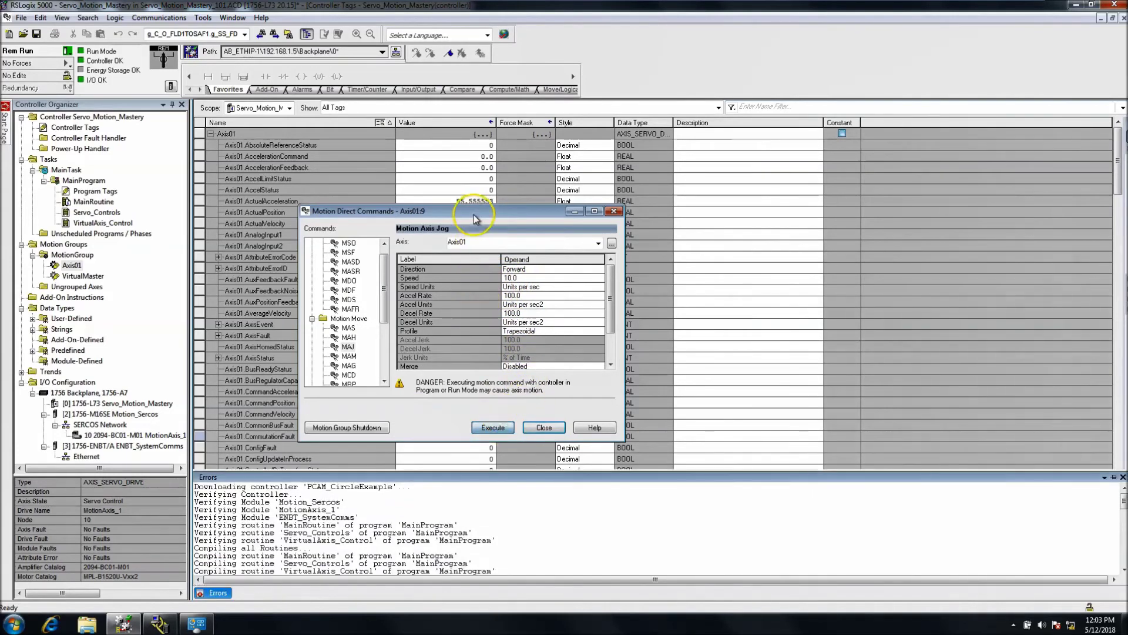
pyautogui.moveTo(476, 219); pyautogui.dragTo(735, 232)
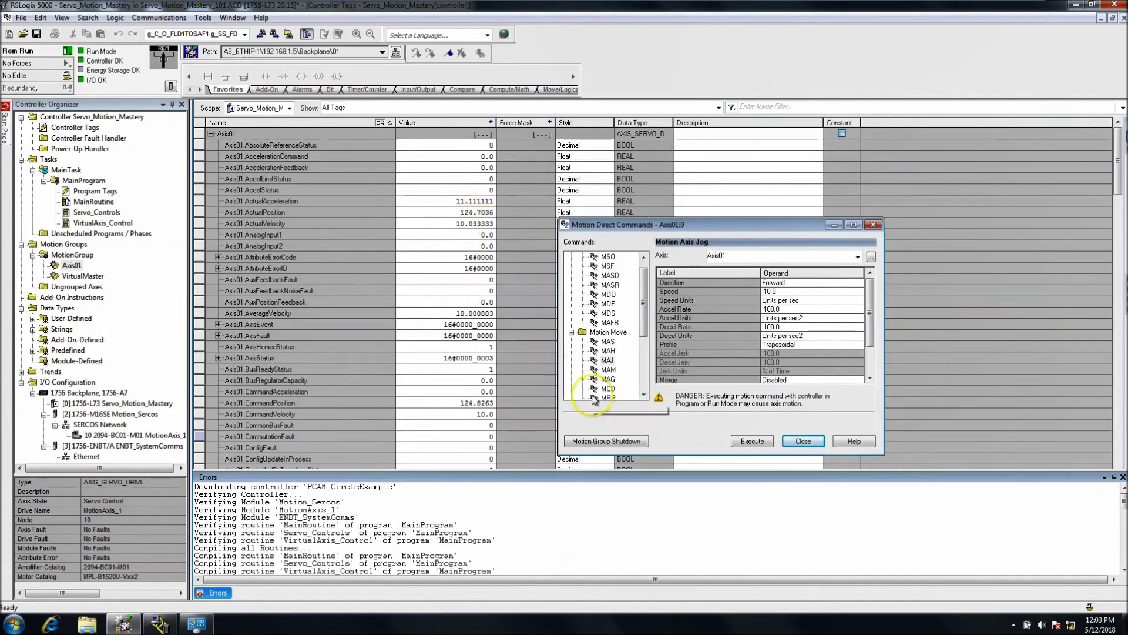
# Step: Stop Axis01 at about 157.2 mm with MAS and close Motion Direct Commands
pyautogui.click(608, 342)
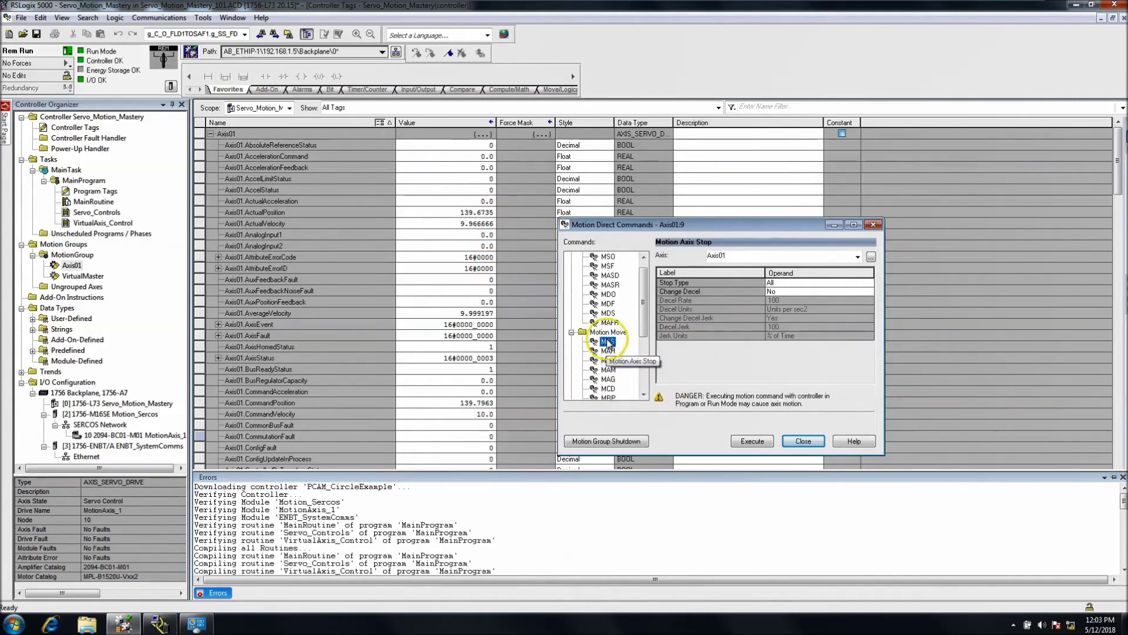
pyautogui.click(751, 441)
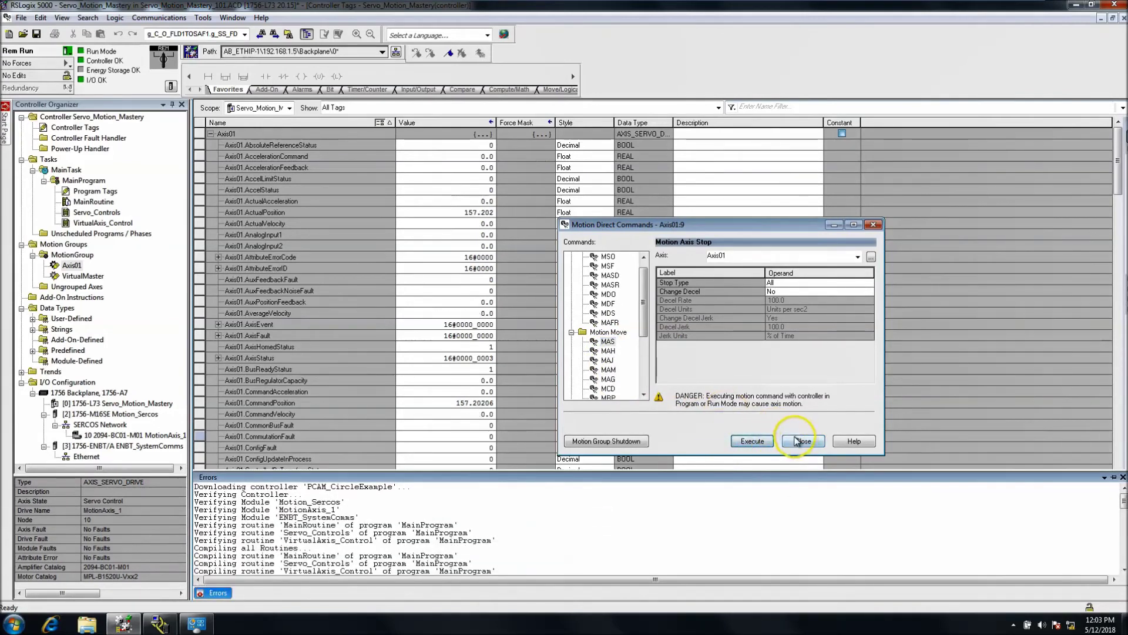
pyautogui.click(799, 441)
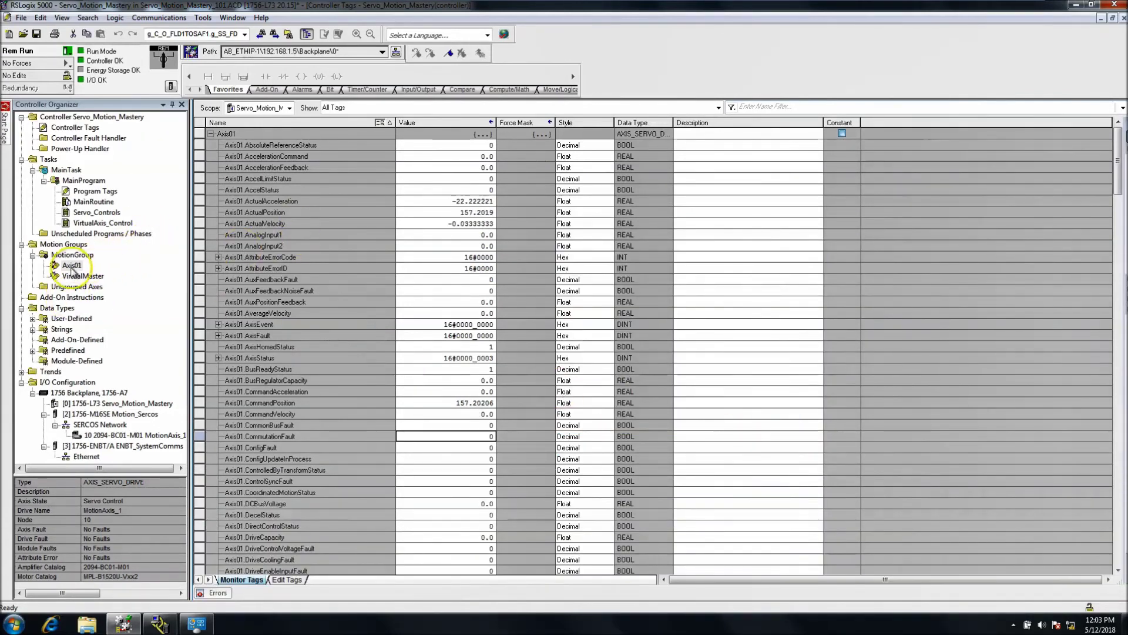
pyautogui.click(72, 265)
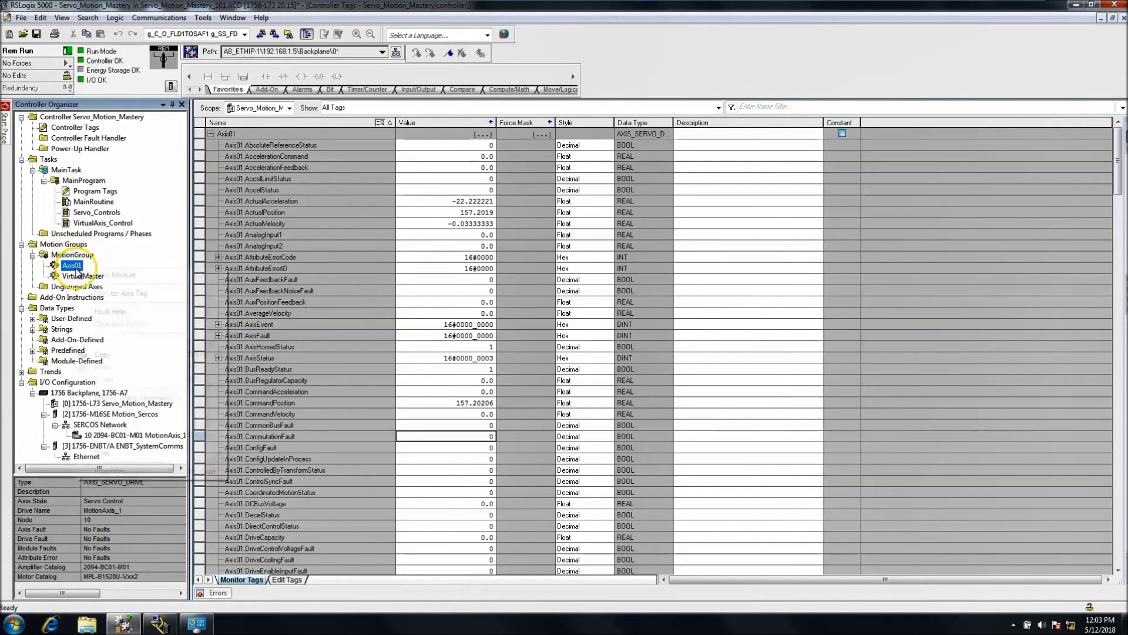
# Step: Reopen Axis01 properties and turn its servo off with the MSF direct command
pyautogui.rightClick(72, 264)
pyautogui.click(130, 472)
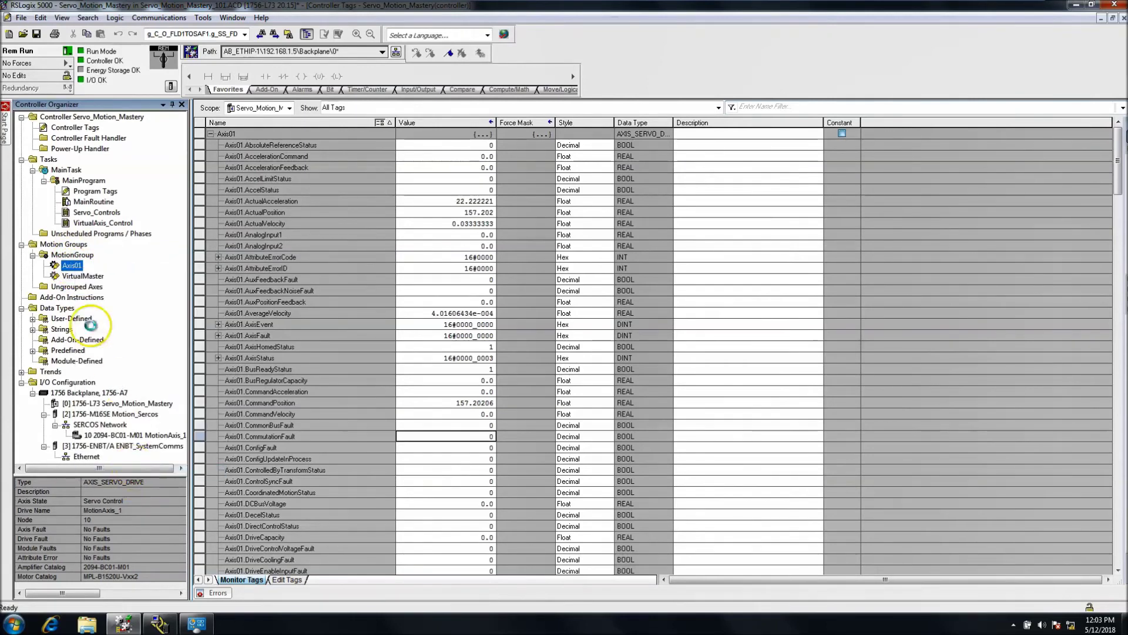
pyautogui.rightClick(72, 265)
pyautogui.click(153, 398)
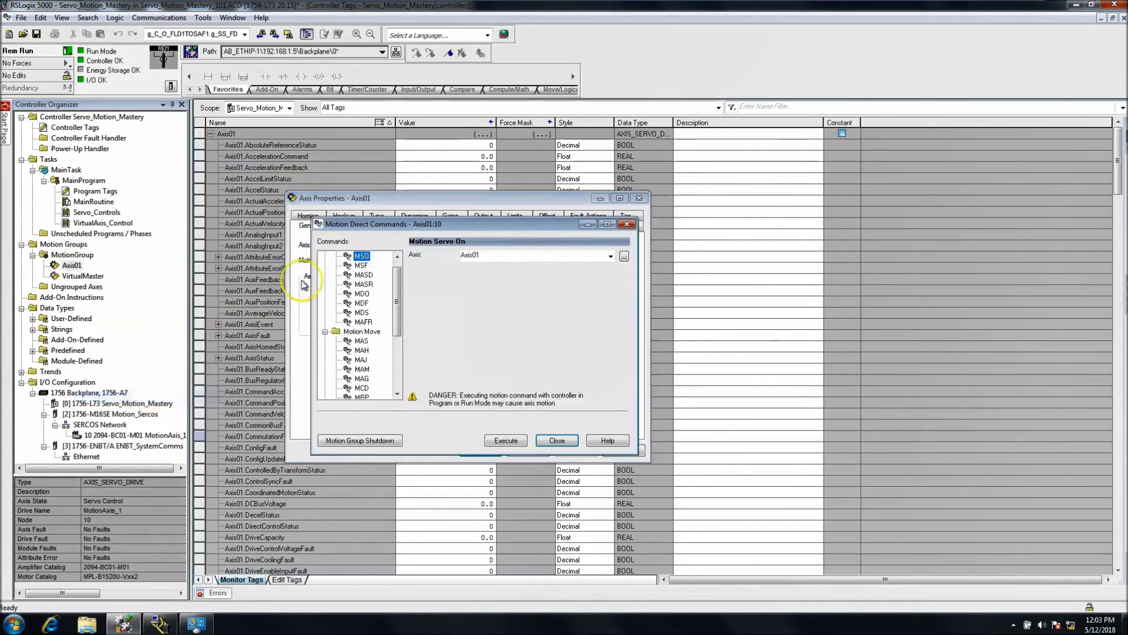
pyautogui.click(360, 265)
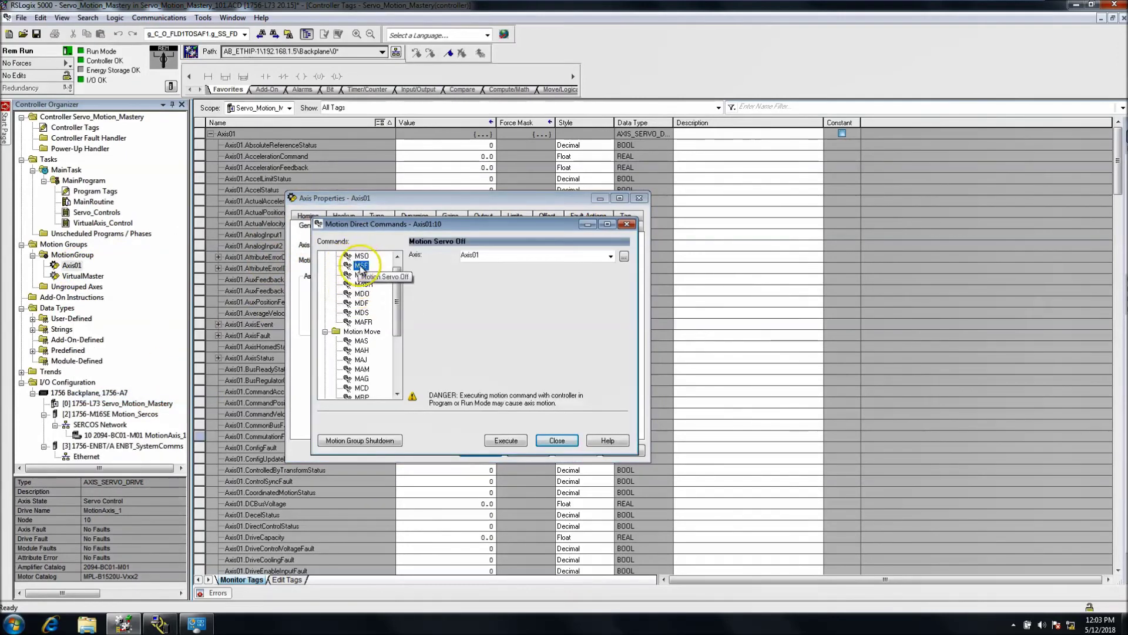
pyautogui.click(506, 441)
# Step: Confirm on the Limits tab that hard and soft travel limits are off, then cancel unchanged
pyautogui.click(557, 441)
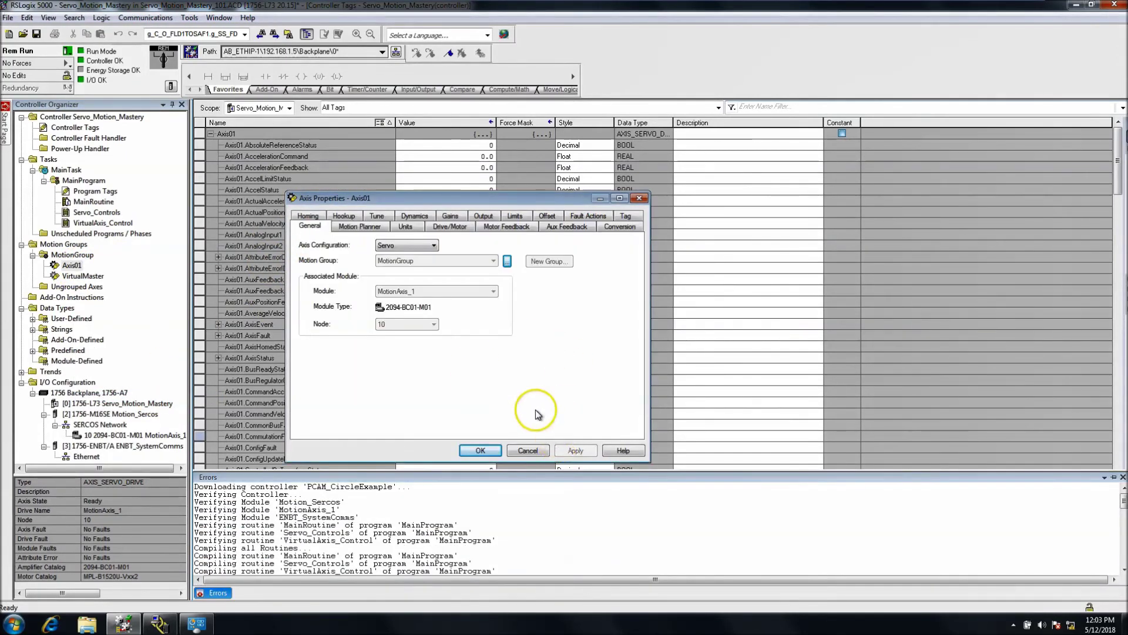
pyautogui.click(515, 226)
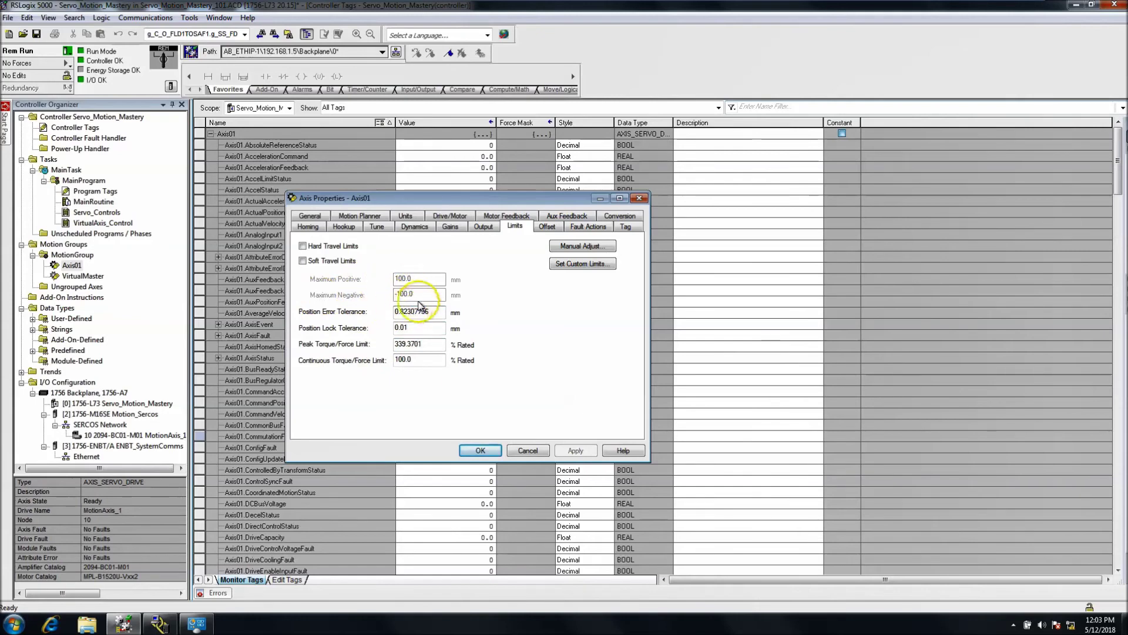
pyautogui.click(528, 451)
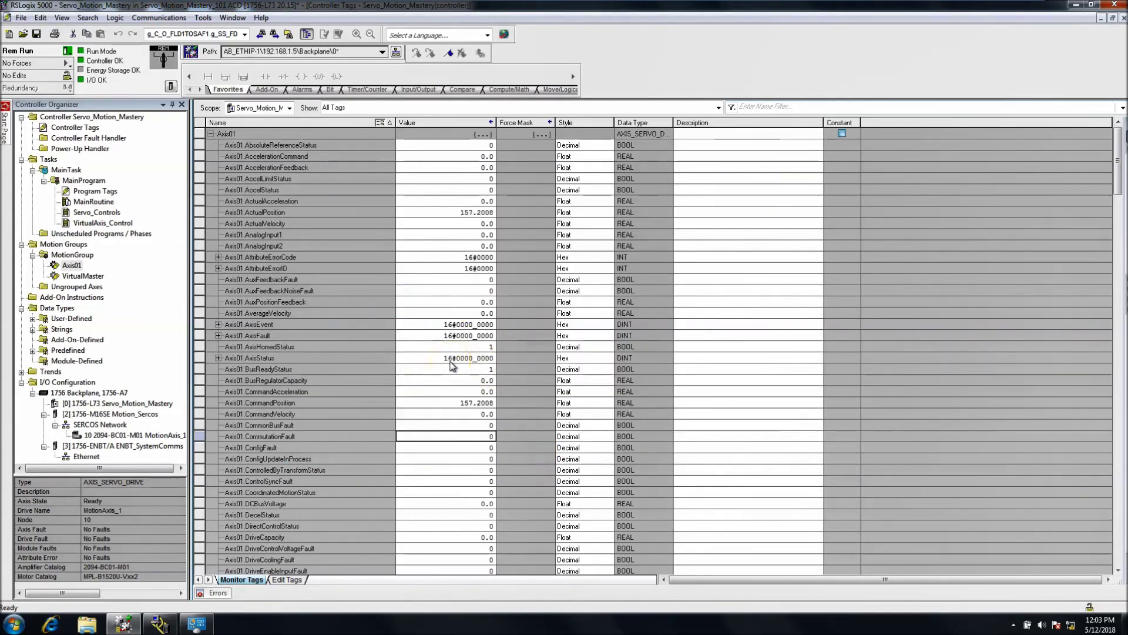